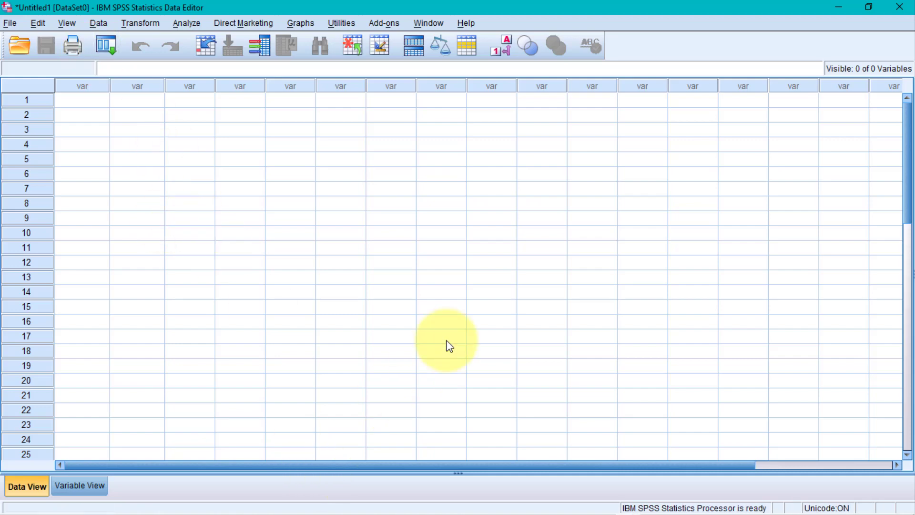
key(super+Right)
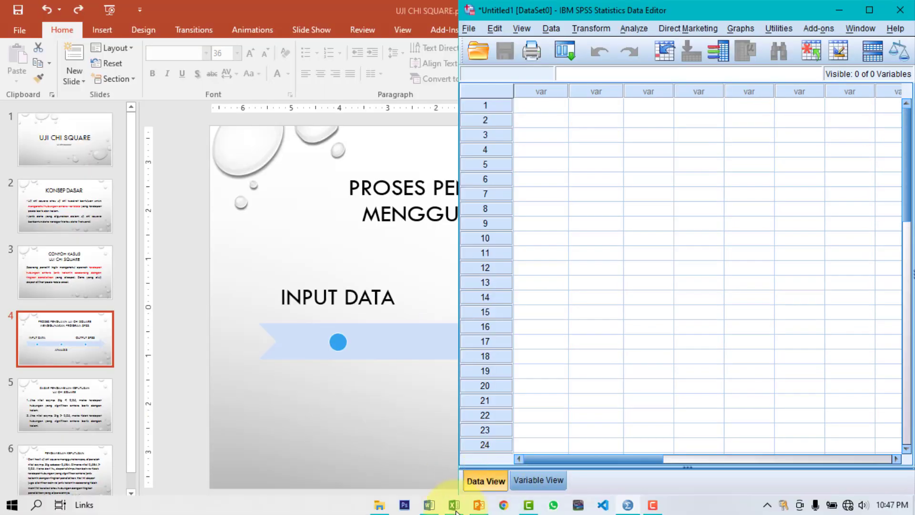
click(448, 510)
key(super+Left)
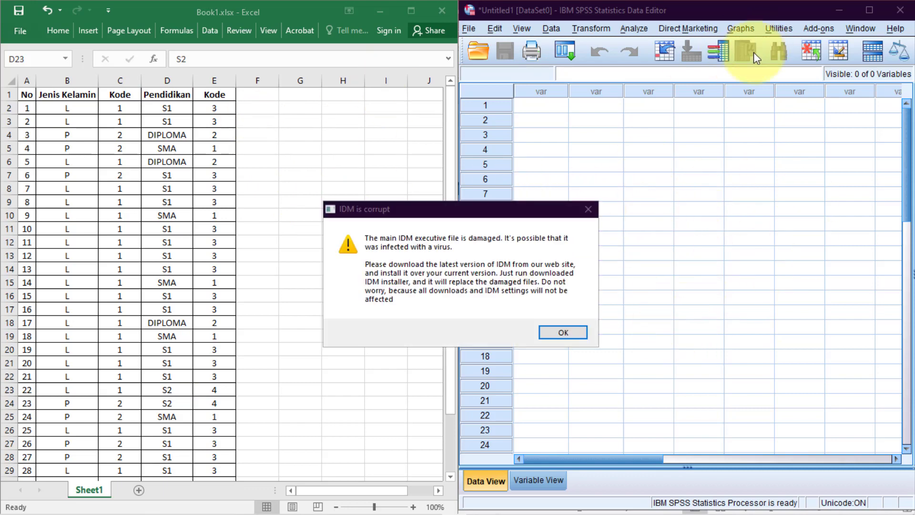
click(586, 334)
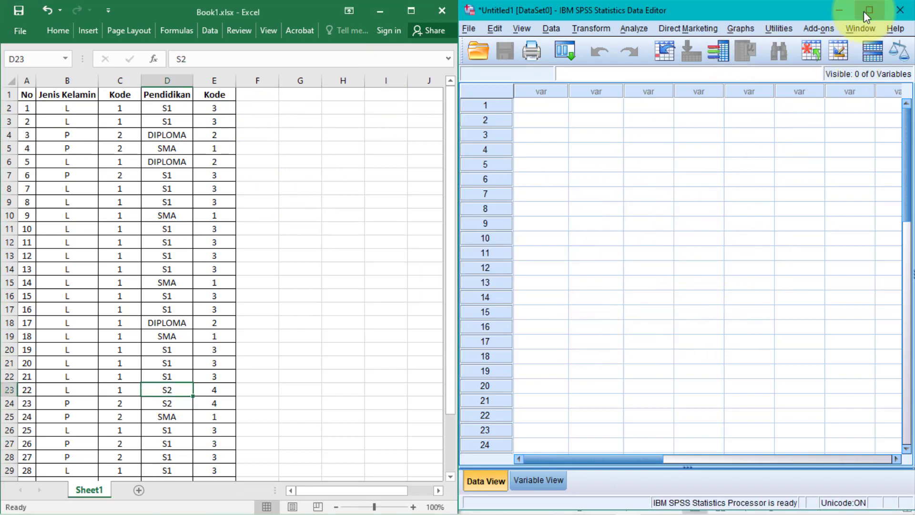
click(869, 10)
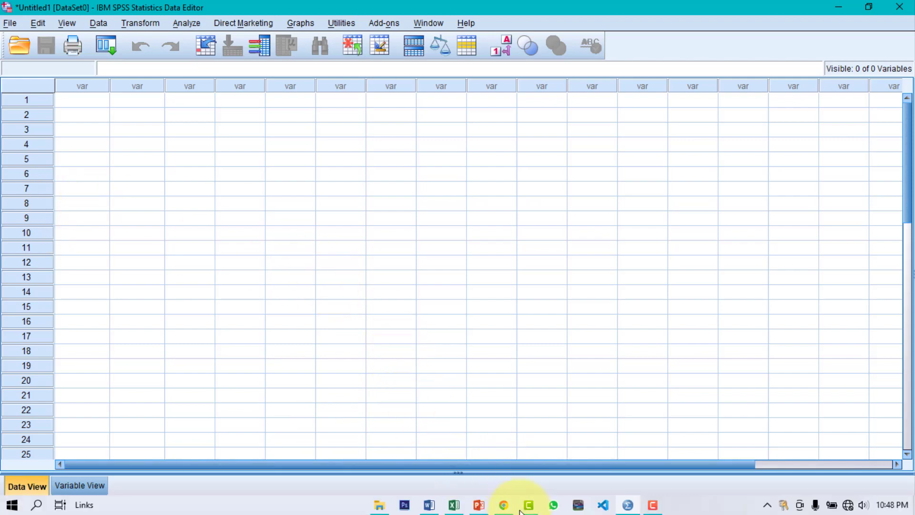
mouse_move(504, 509)
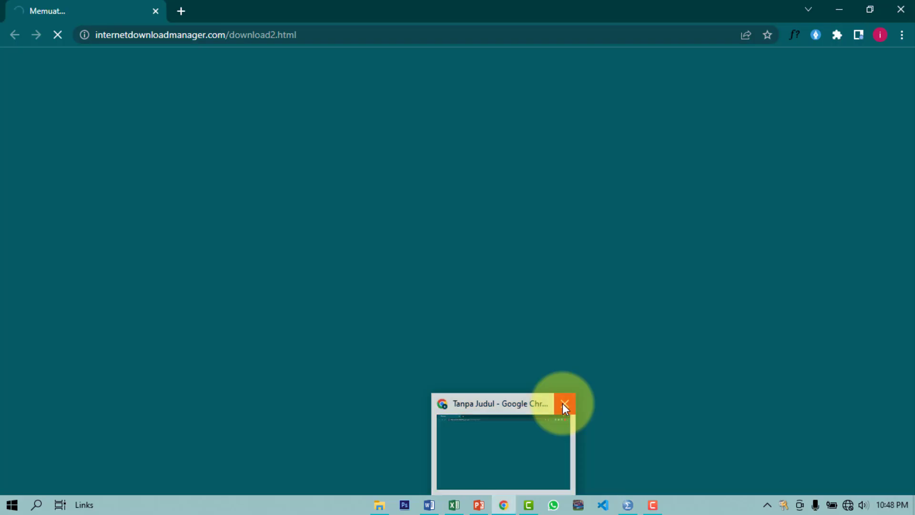
click(563, 403)
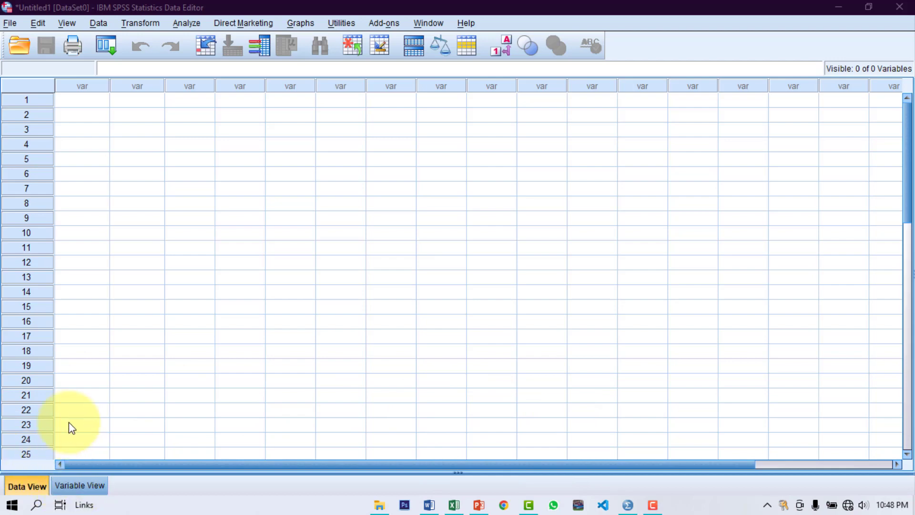
In Variable View, name row 1 JenisKelamin with label 'Jenis Kelamin', then snap SPSS beside Excel
click(96, 489)
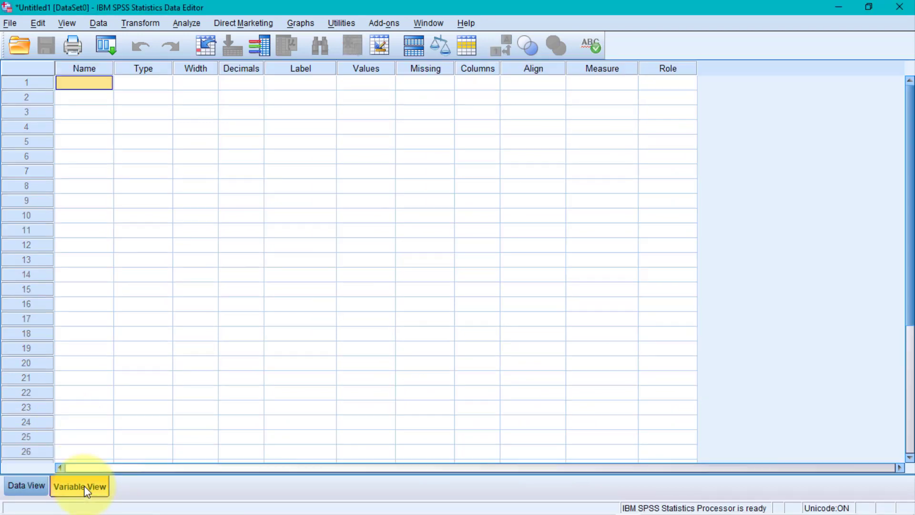
click(69, 83)
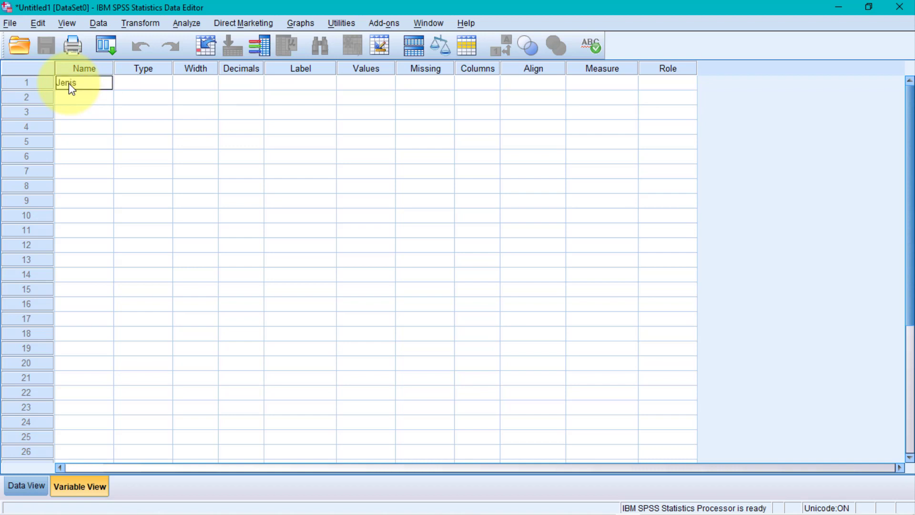
text(JenisKelamin)
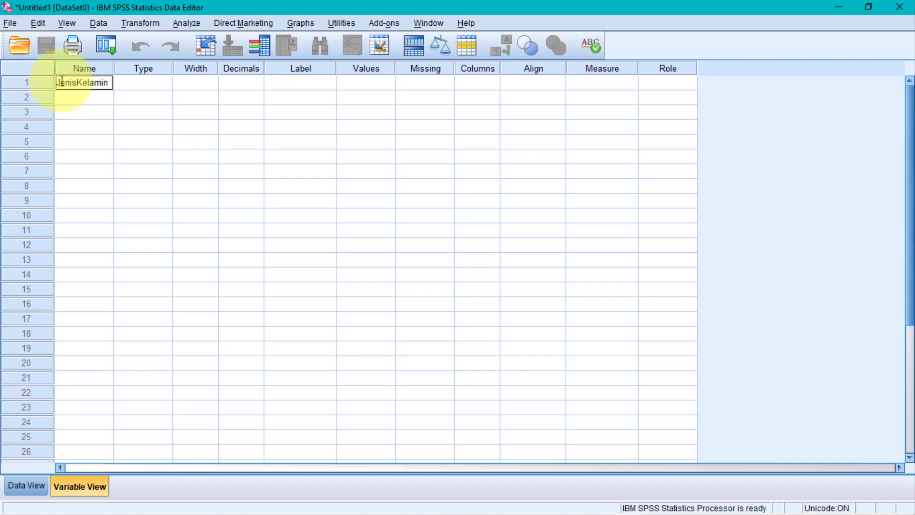
click(308, 84)
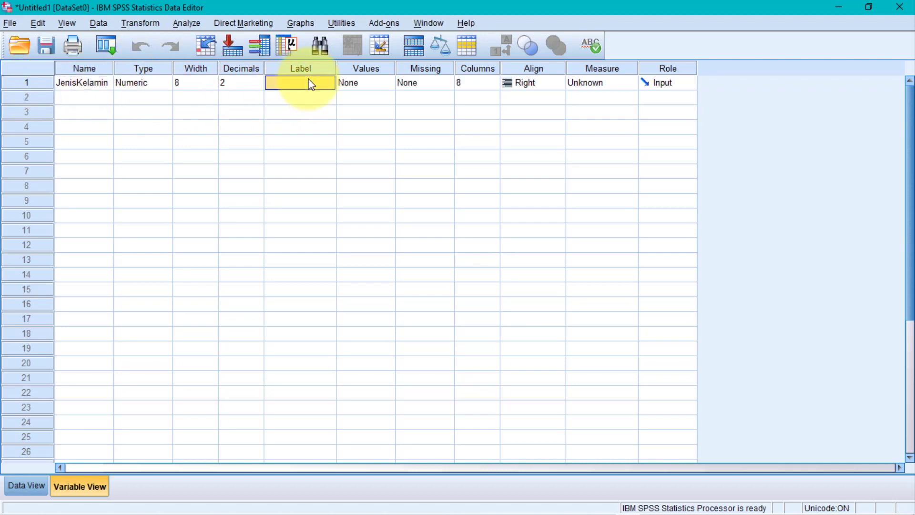
text(J)
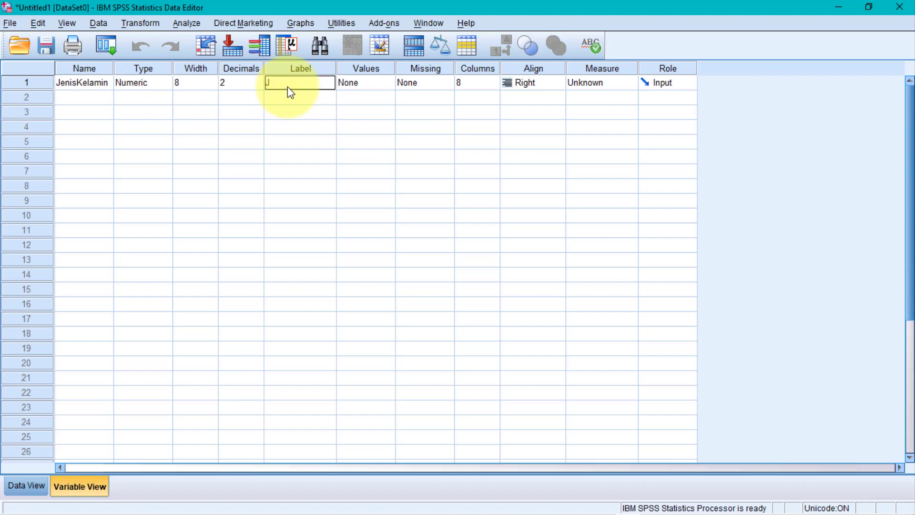
text(enis Kelamin)
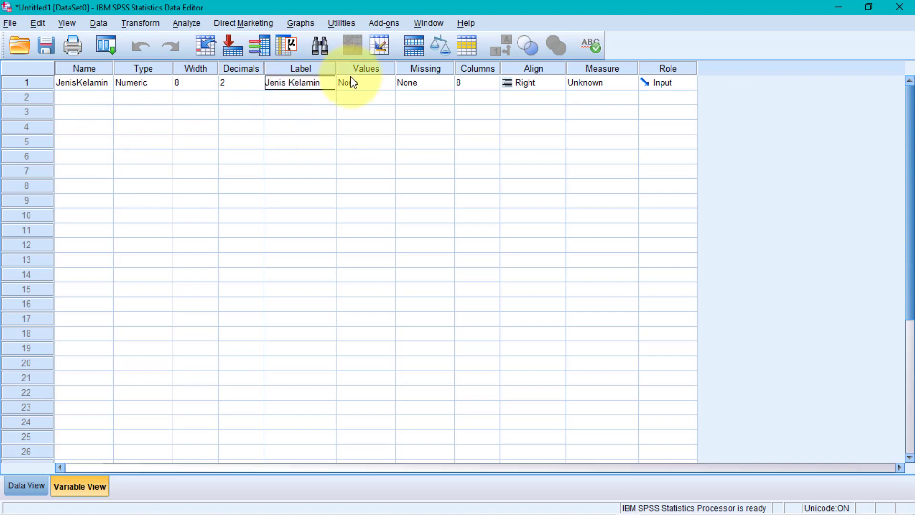
click(364, 84)
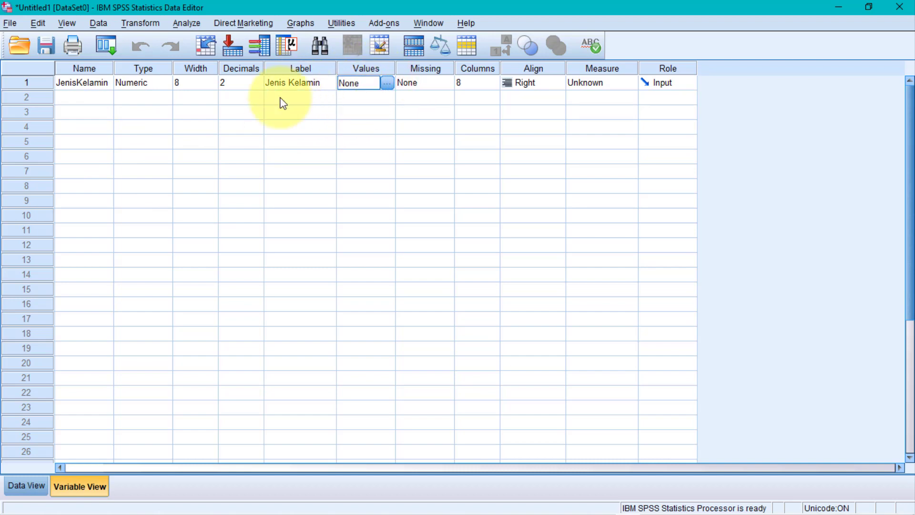
key(super+Right)
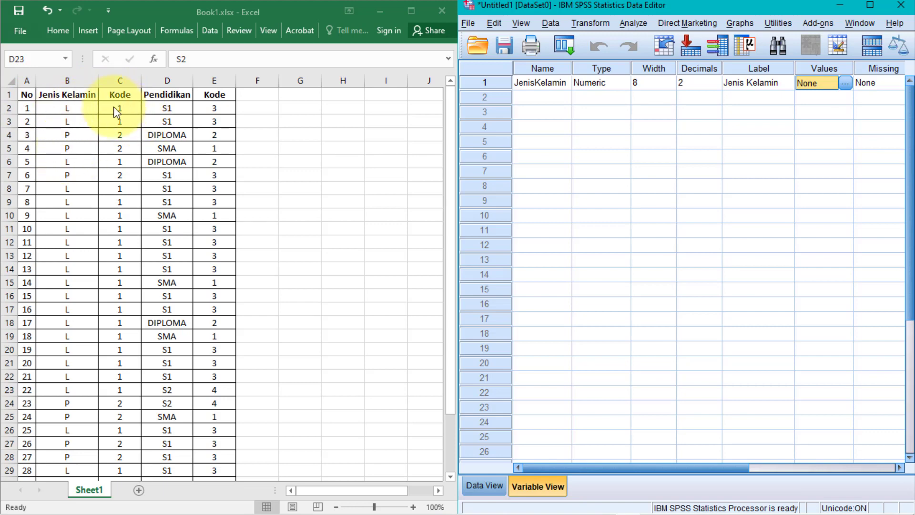
Maximize SPSS and give JenisKelamin value labels 1 = Laki-laki and 2 = Perempuan
click(871, 6)
click(387, 83)
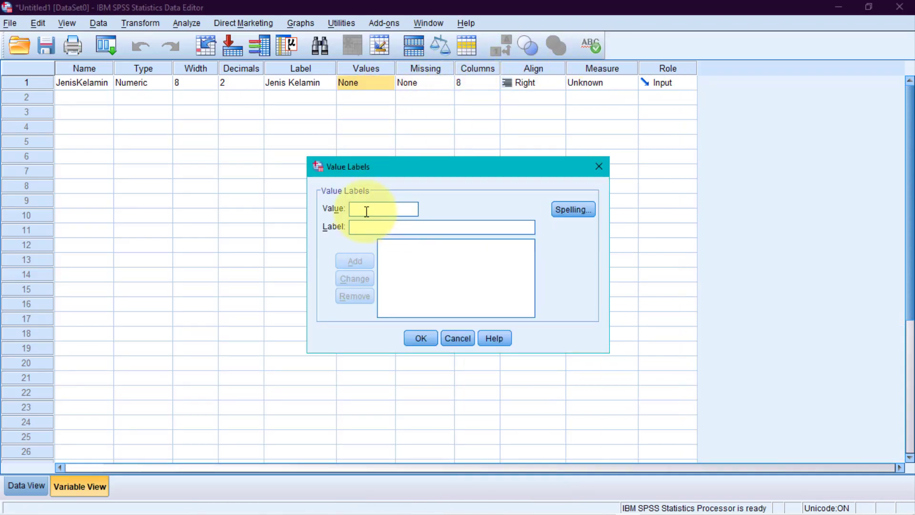
text(1)
click(357, 229)
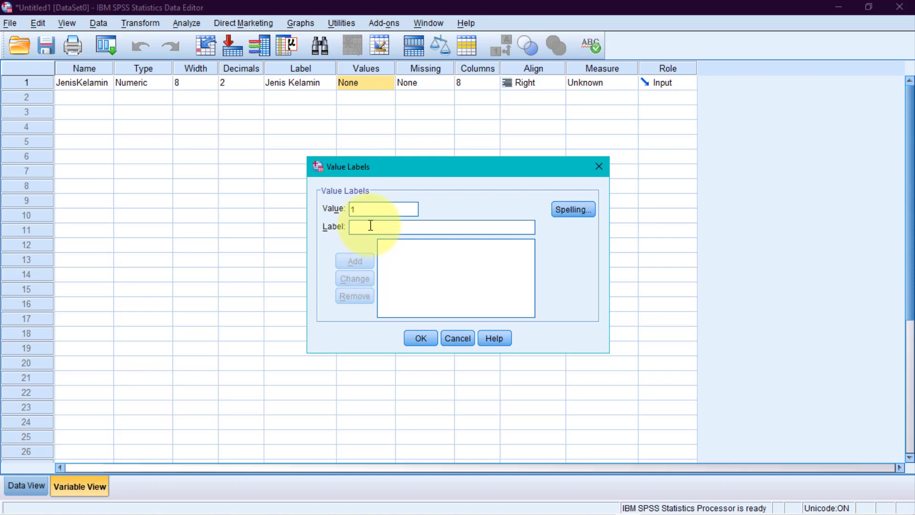
text(Laki)
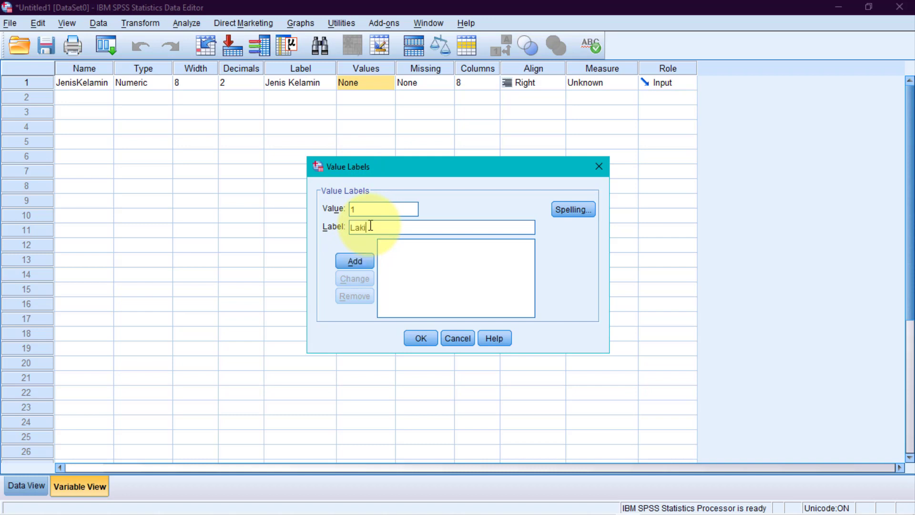
text(-laki)
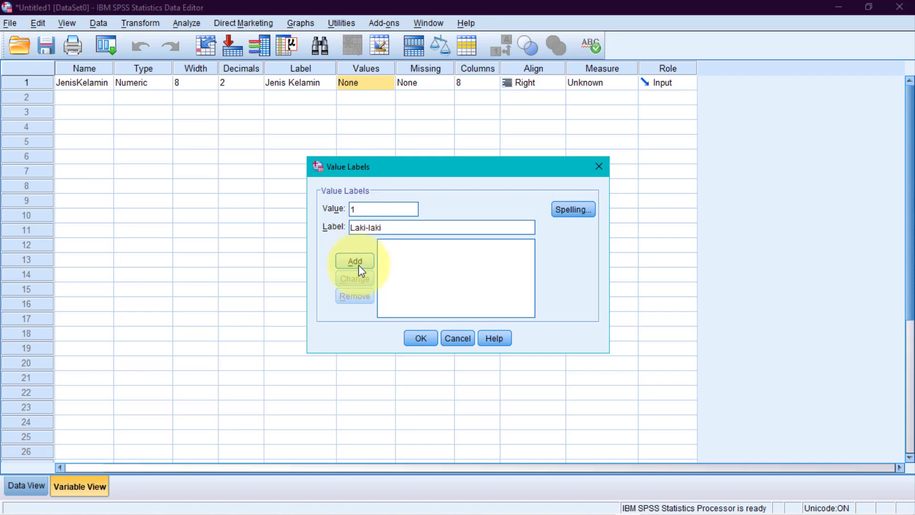
click(358, 265)
click(355, 210)
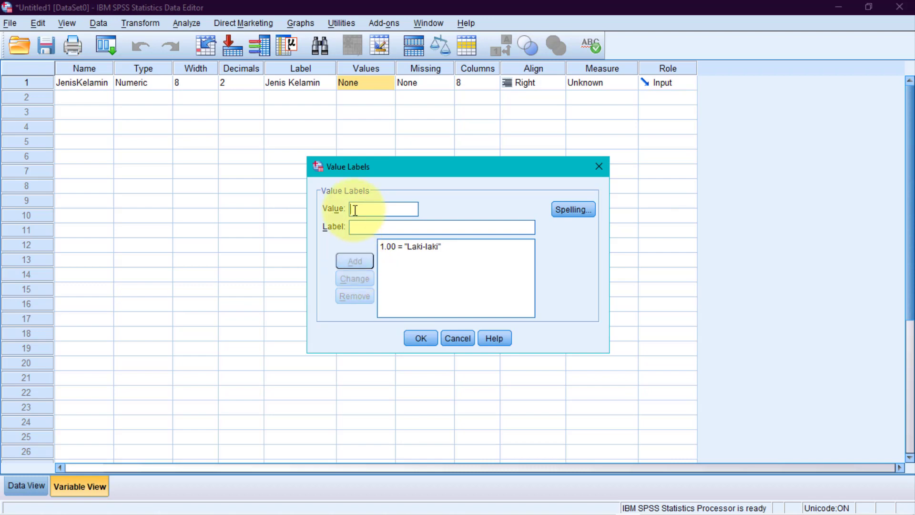
text(Perempuan)
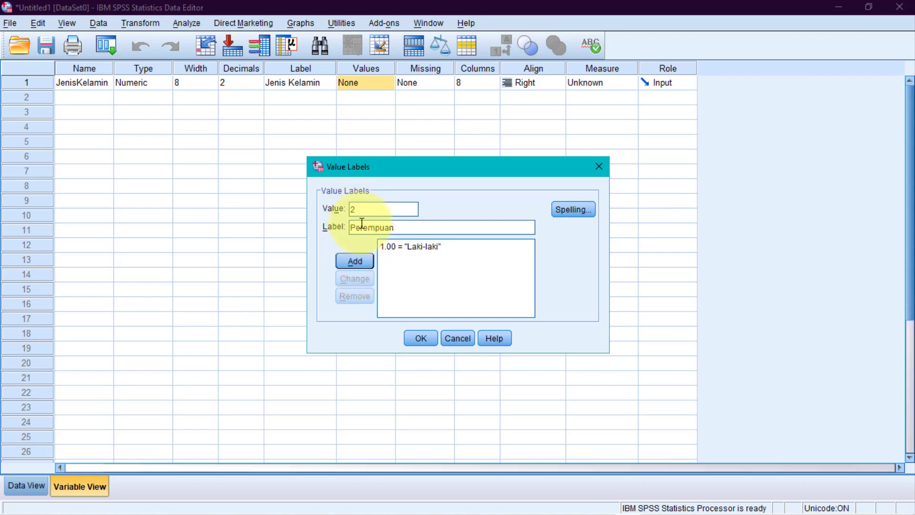
click(362, 265)
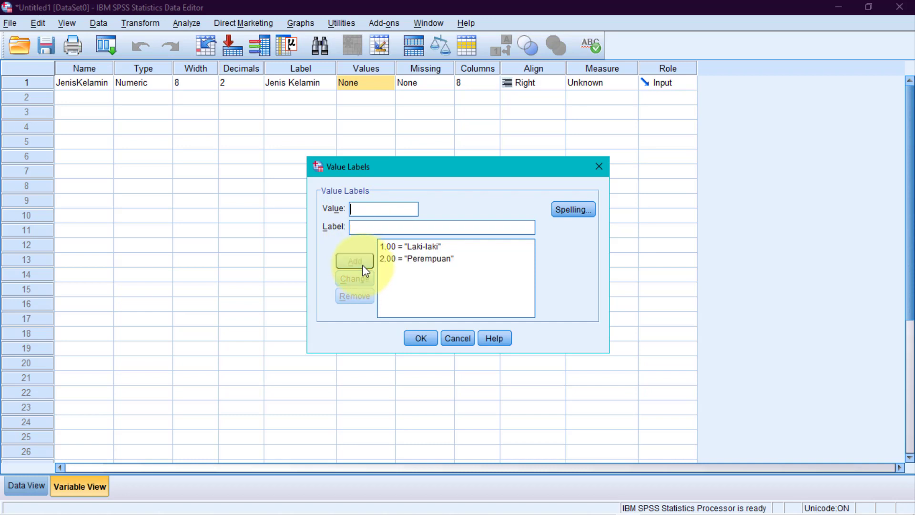
click(419, 338)
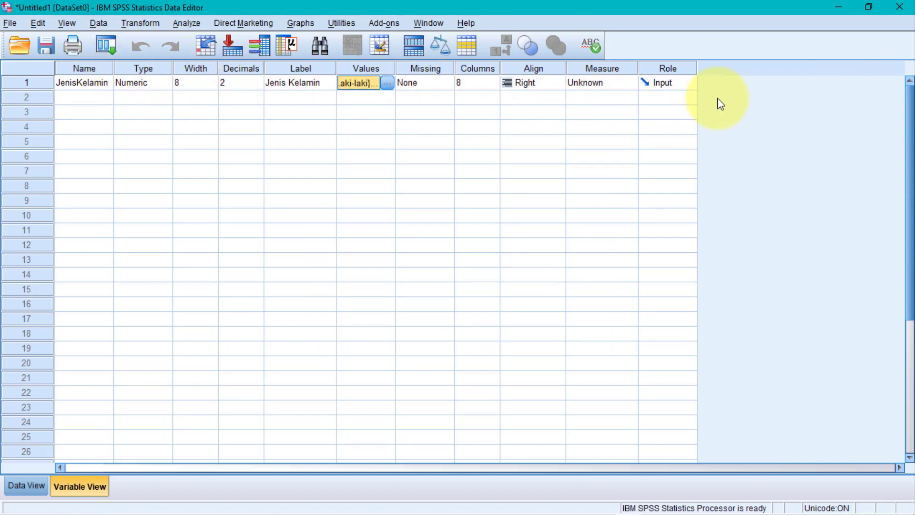
Enter TingkatPendidikan as the row 2 variable name, labelled 'Tingkat Pendidikan'
click(71, 102)
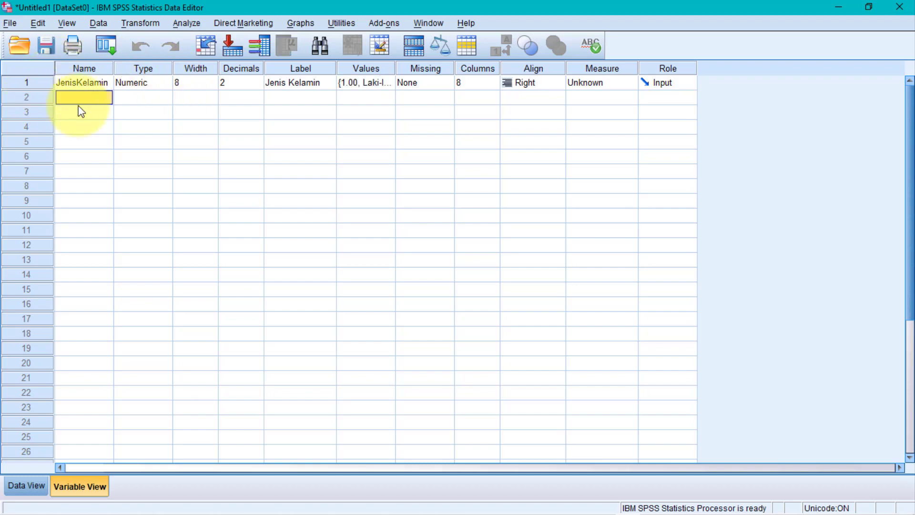
text(TingkatPendidikan)
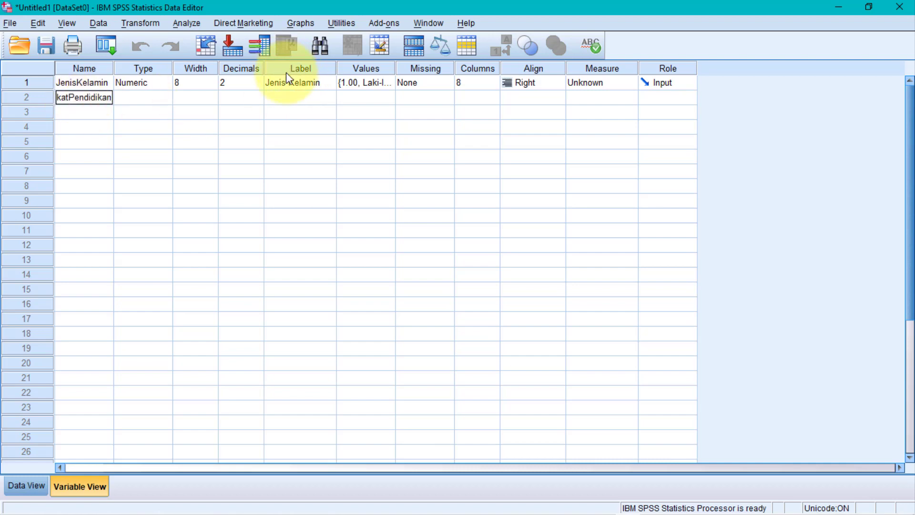
click(286, 99)
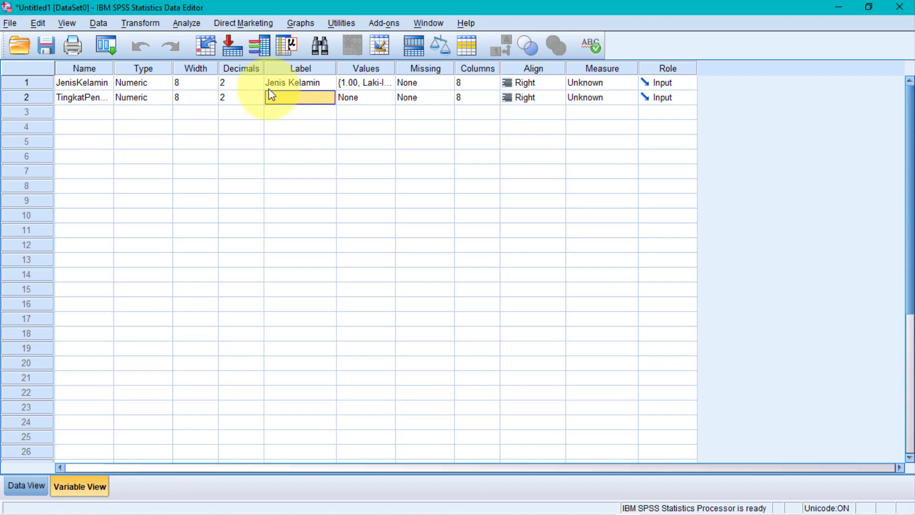
click(270, 95)
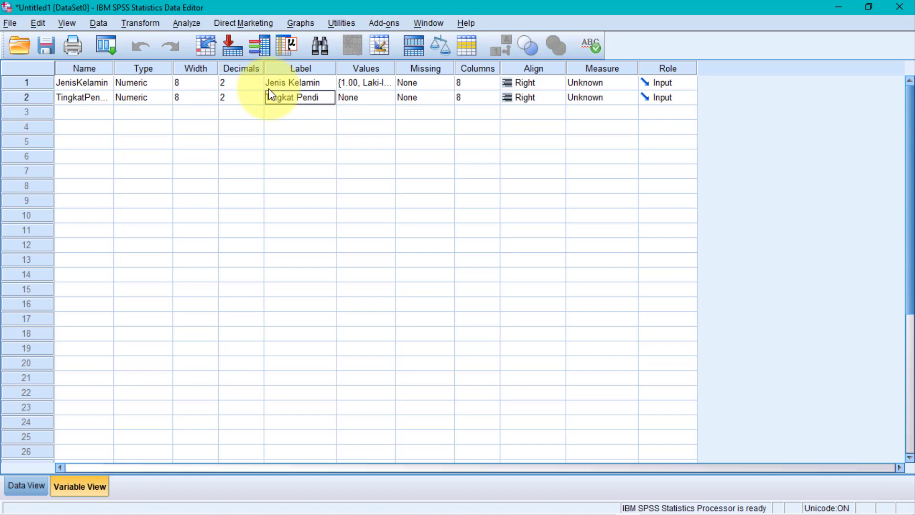
text(Tingkat Pendidikan)
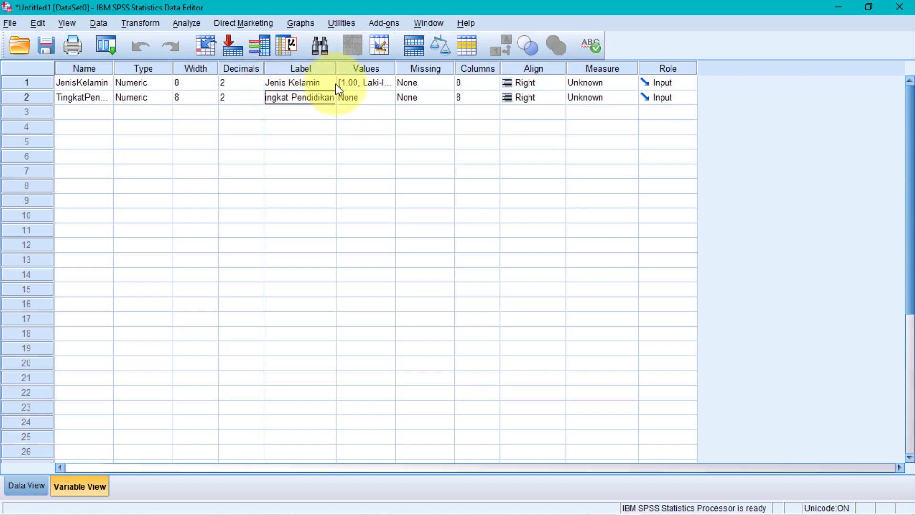
click(348, 102)
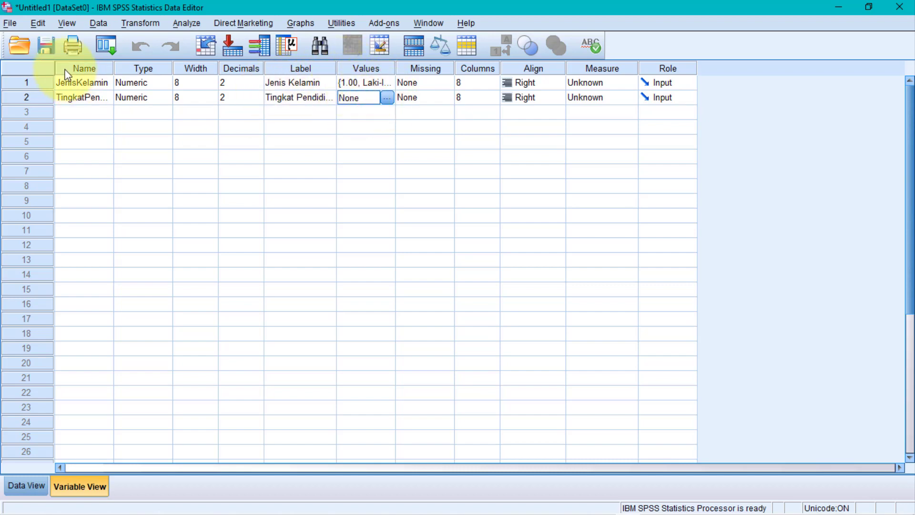
Open the Value Labels for TingkatPendidikan and check the education codes in the Excel sheet
click(387, 99)
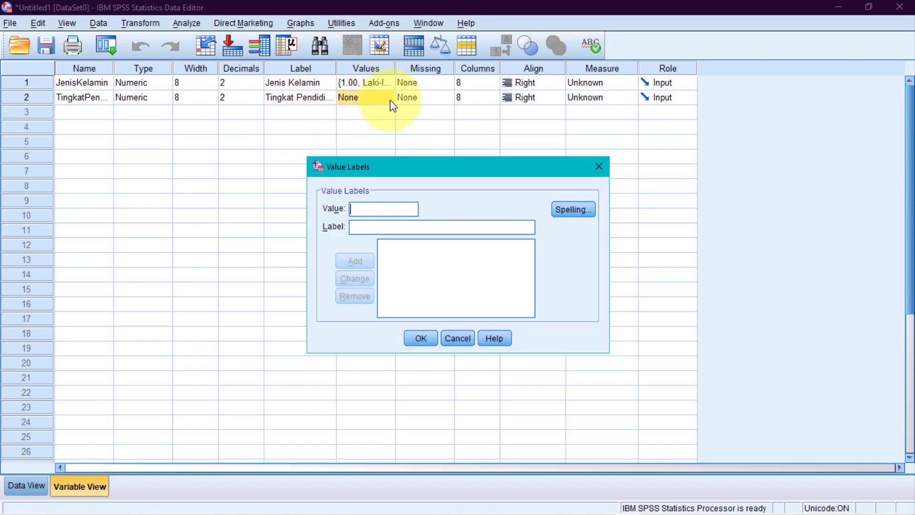
mouse_move(387, 510)
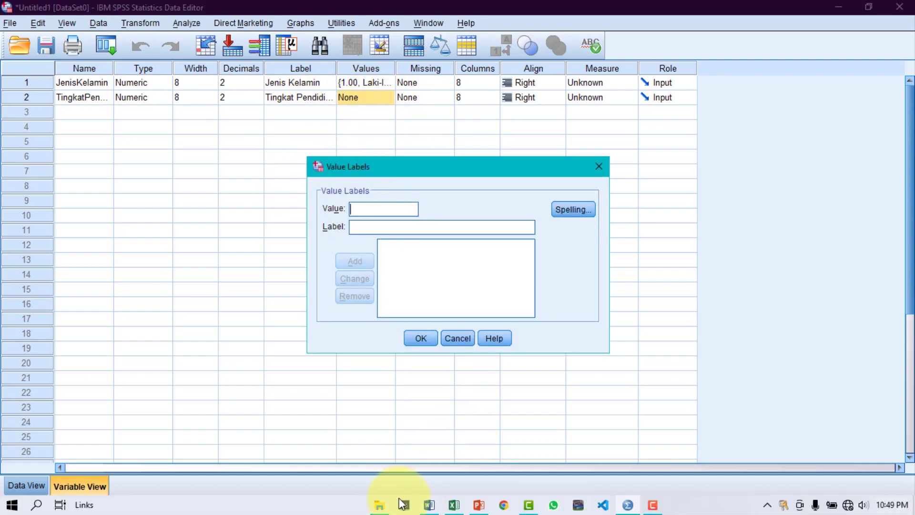
click(456, 507)
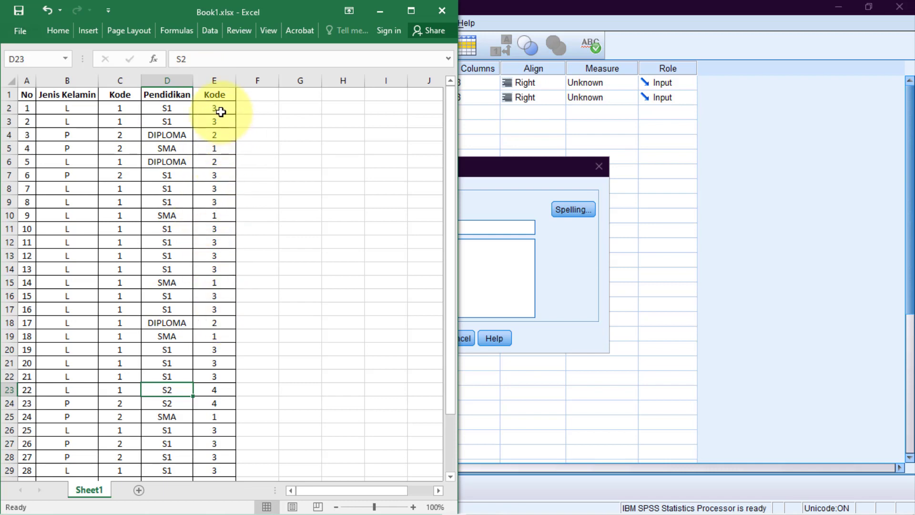
click(387, 11)
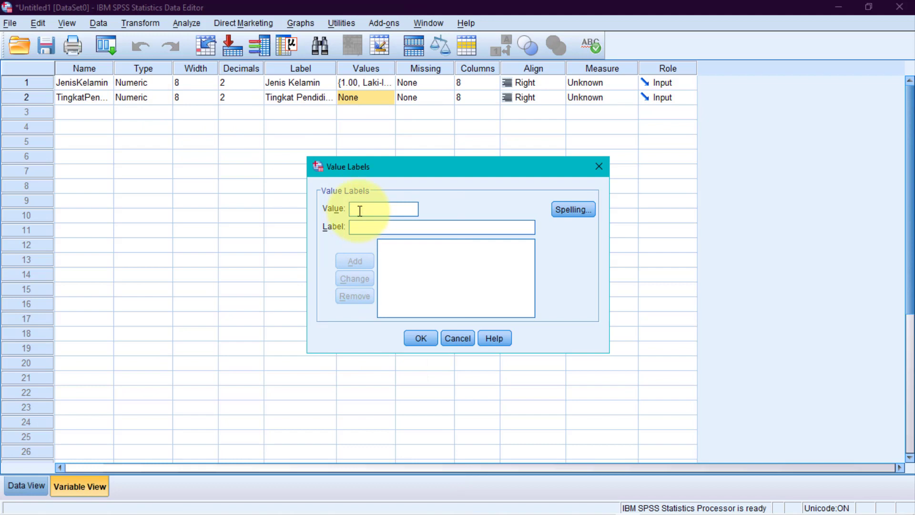
Add value labels 1 = SMA, 2 = DIPLOMA, 3 = S1, 4 = S2 and confirm
text(1)
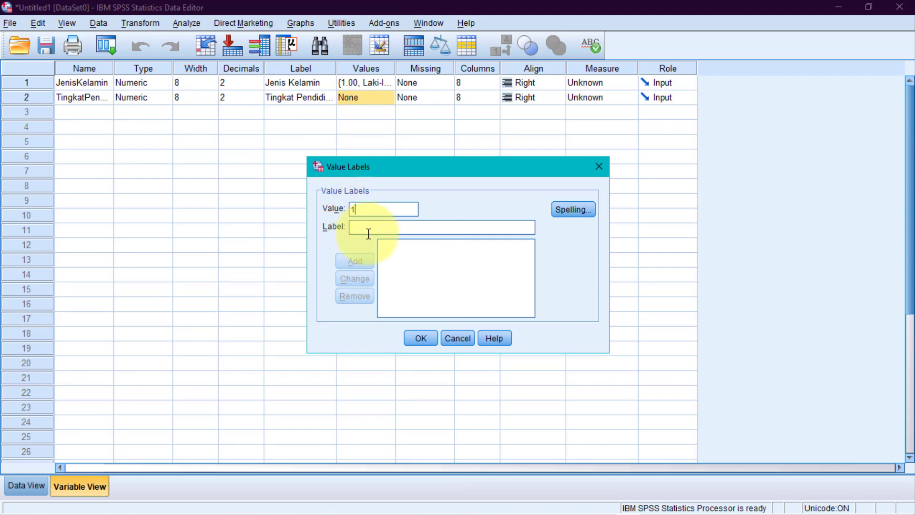
click(370, 231)
text(SMA)
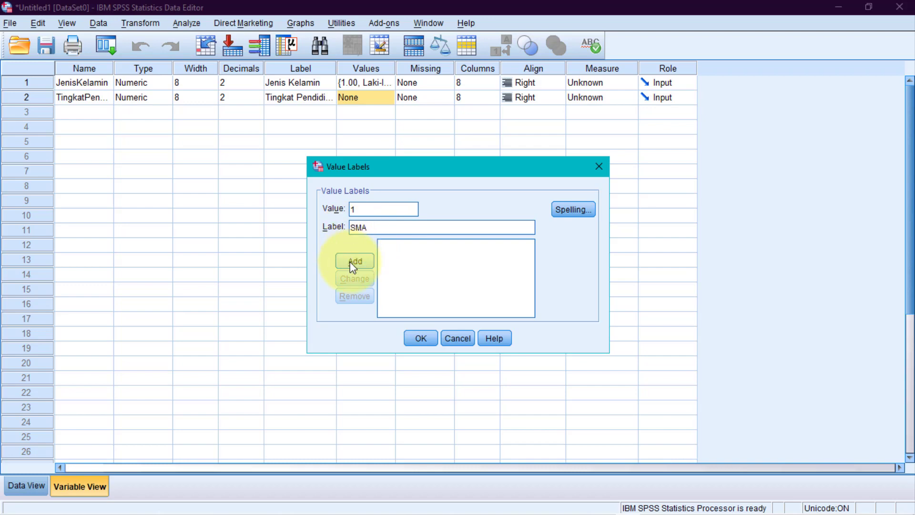
click(353, 262)
text(2)
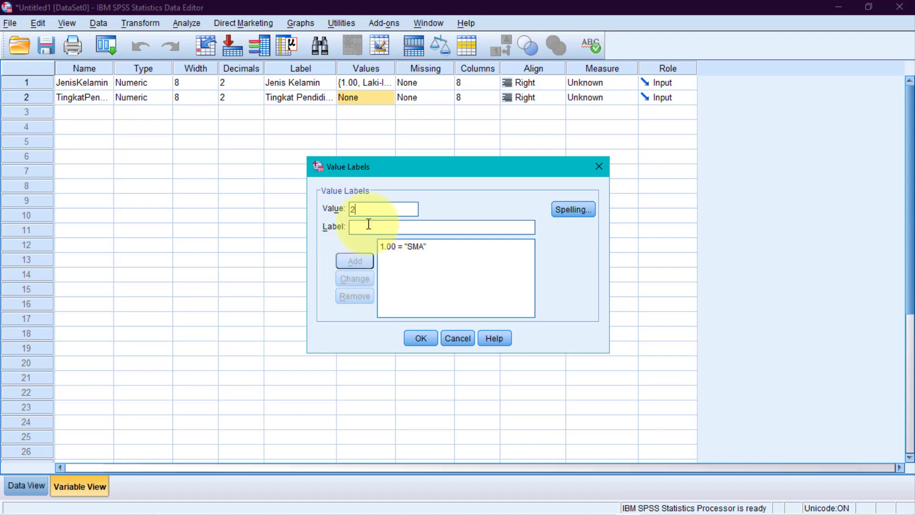
text(Di)
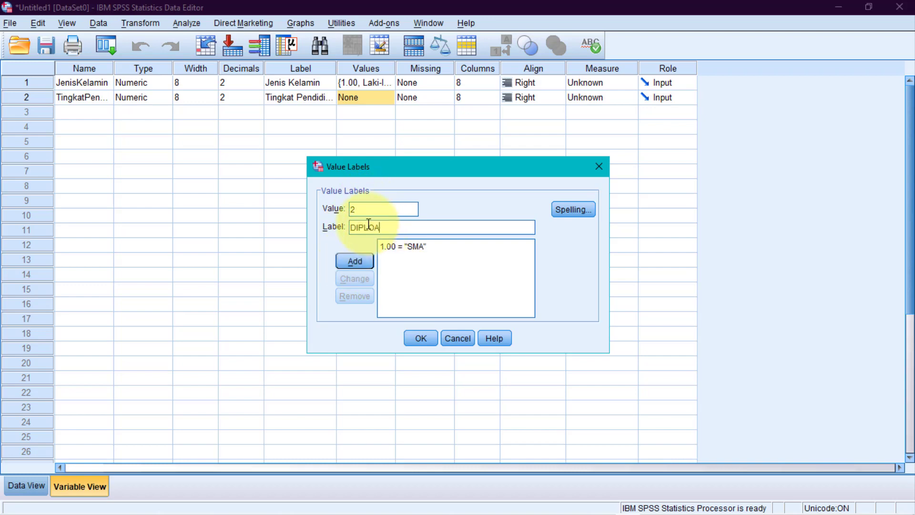
click(353, 260)
text(3)
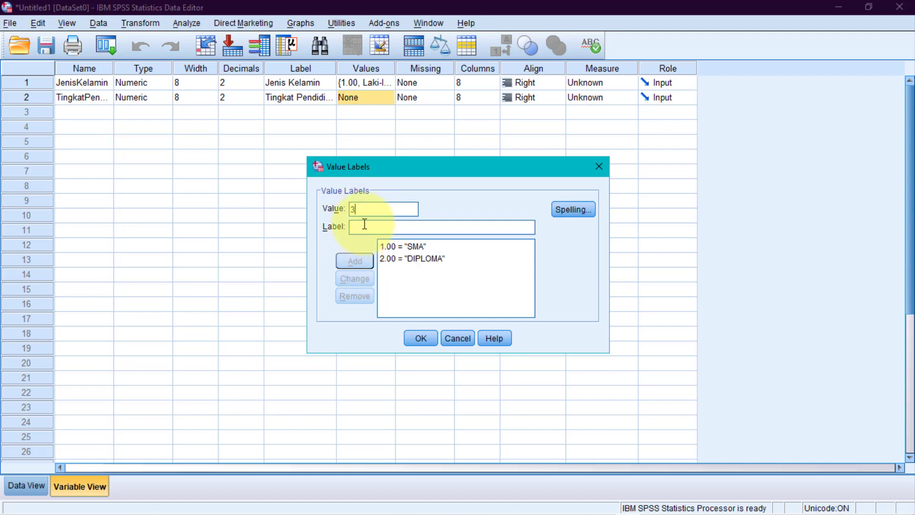
text(S1)
click(356, 257)
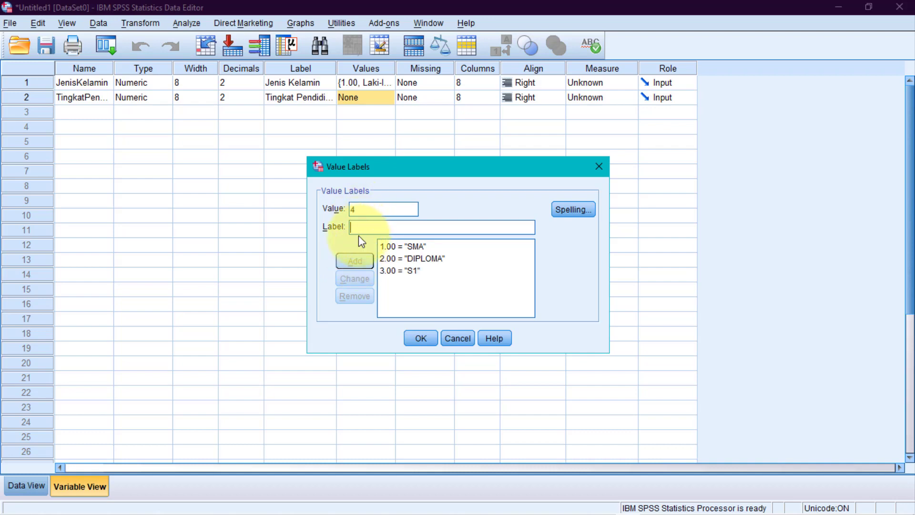
text(S2)
click(354, 261)
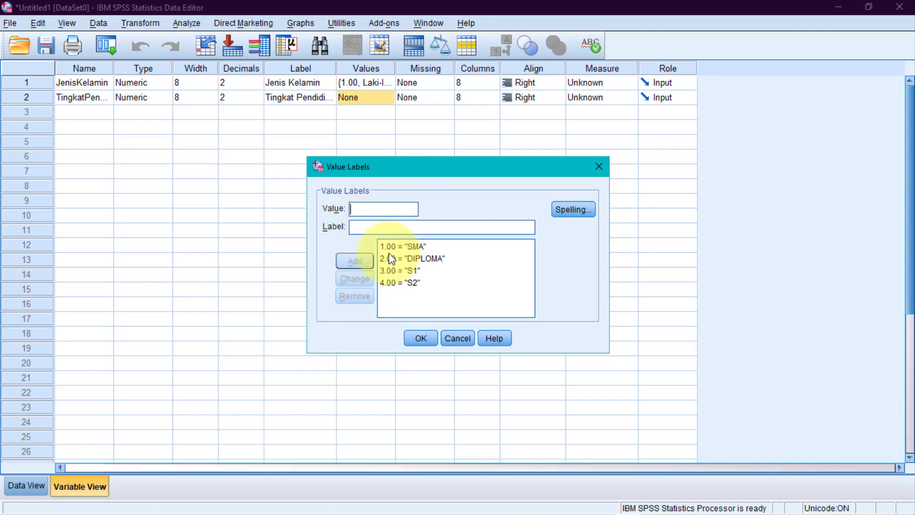
click(422, 339)
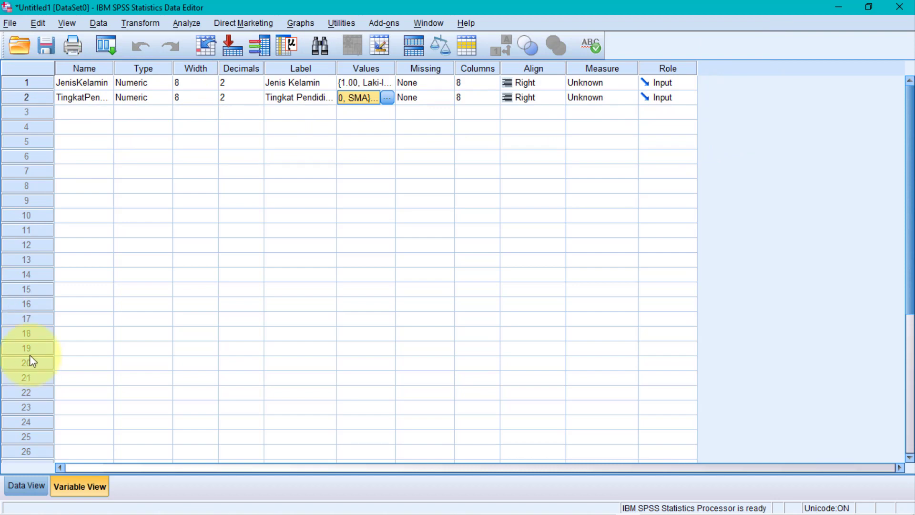
Show the empty Data View grid on the right half of the screen, with Excel beside it
click(26, 485)
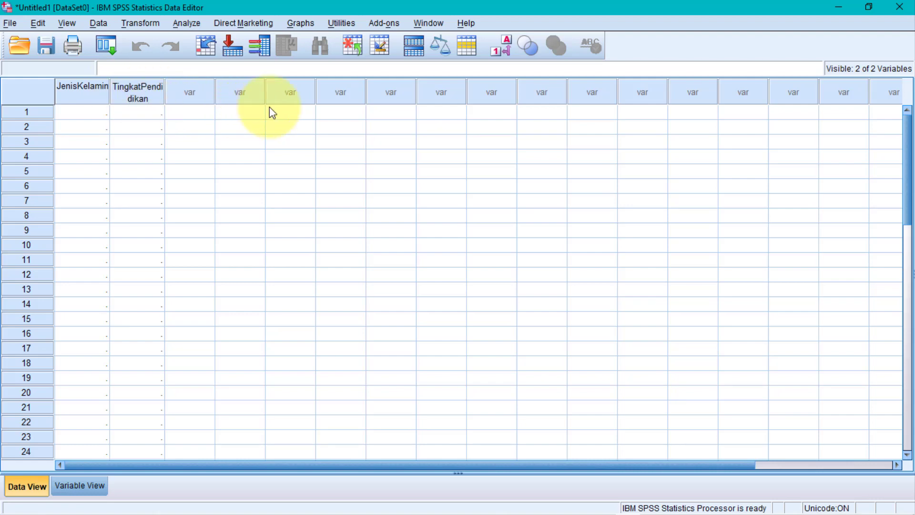
key(super+Right)
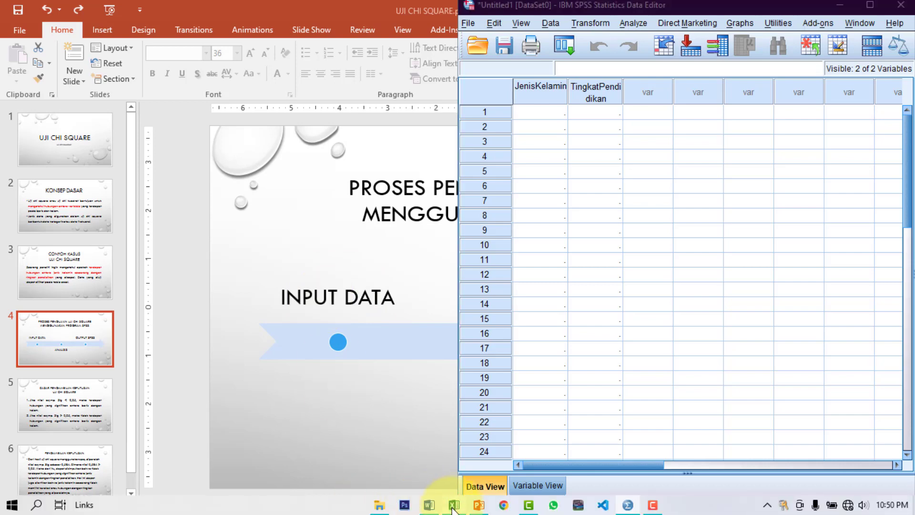
click(454, 505)
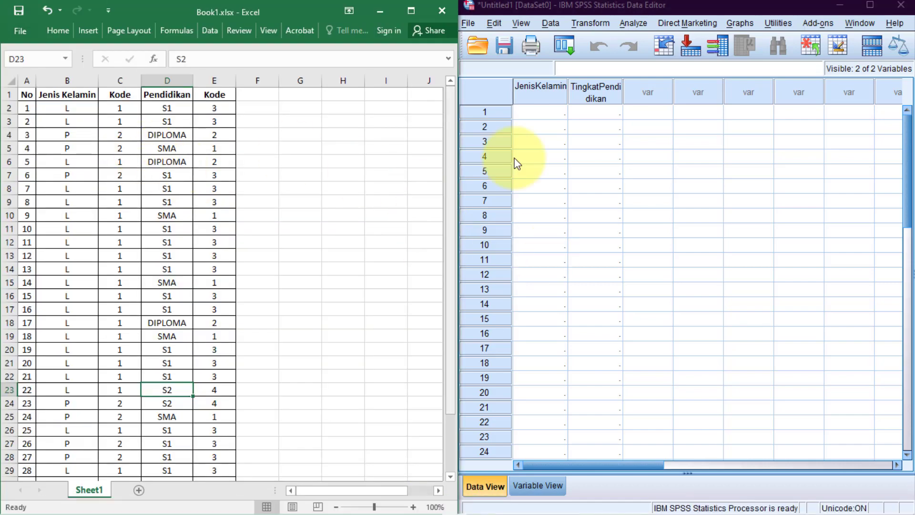
Copy the Jenis Kelamin codes C2:C34 from Excel into the SPSS JenisKelamin column
click(122, 109)
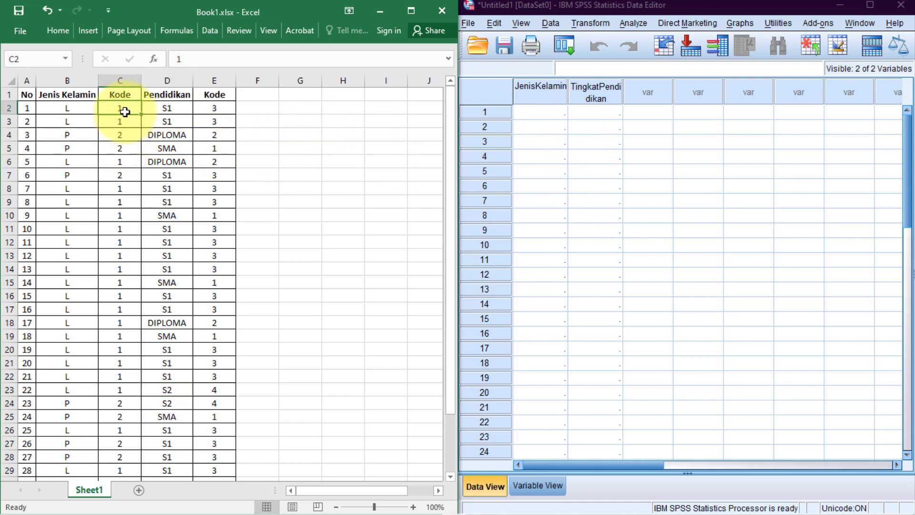
drag(123, 109, 117, 456)
key(ctrl+c)
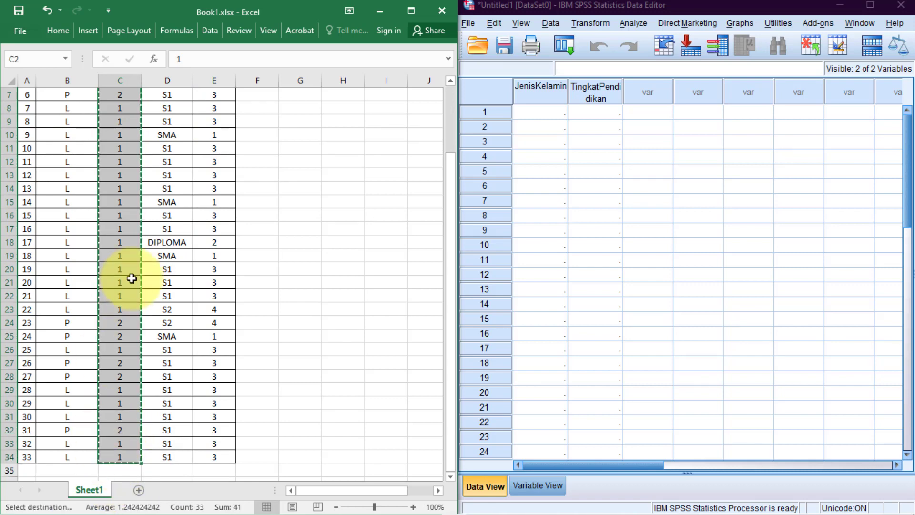
click(534, 113)
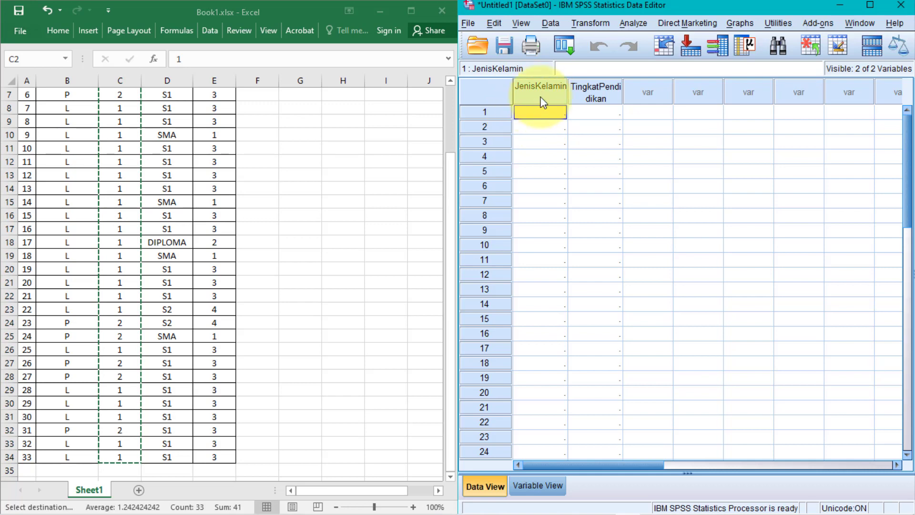
key(ctrl+v)
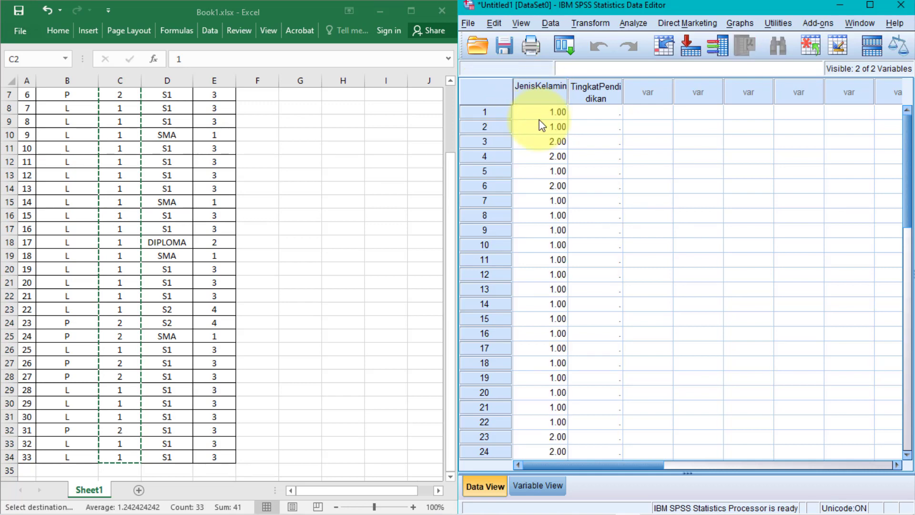
Copy the education codes E2:E34 into the TingkatPendidikan column and maximize SPSS
click(594, 119)
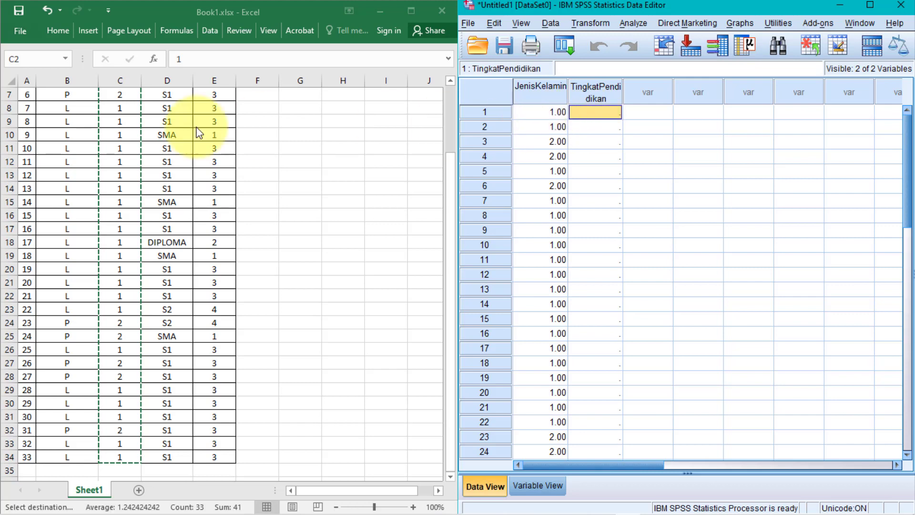
click(235, 174)
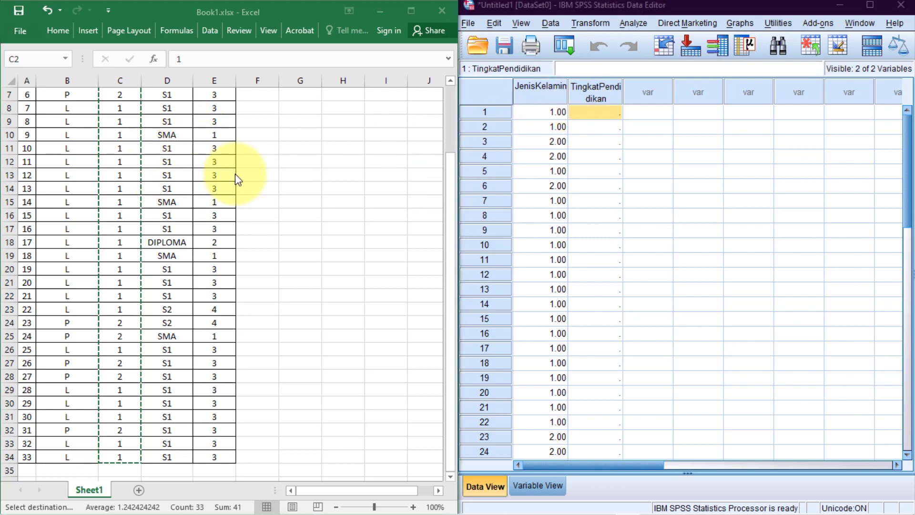
scroll(235, 173, up, 2)
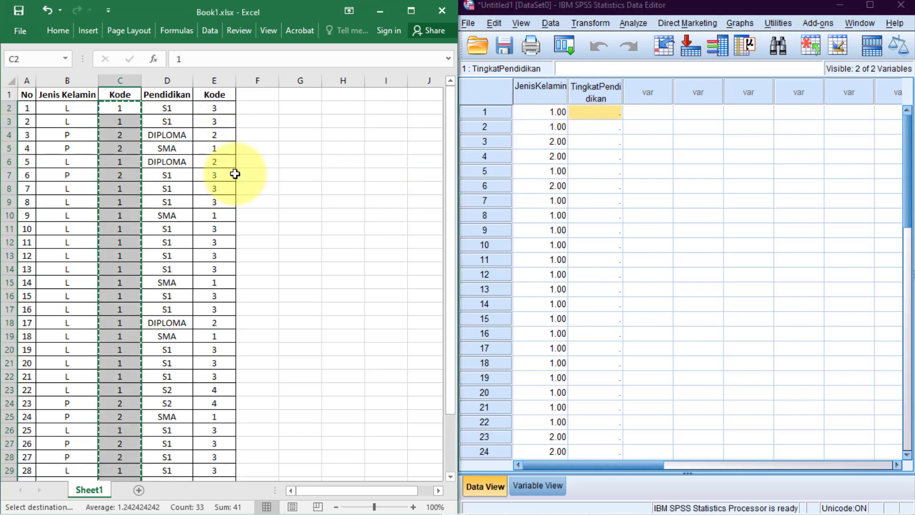
click(214, 110)
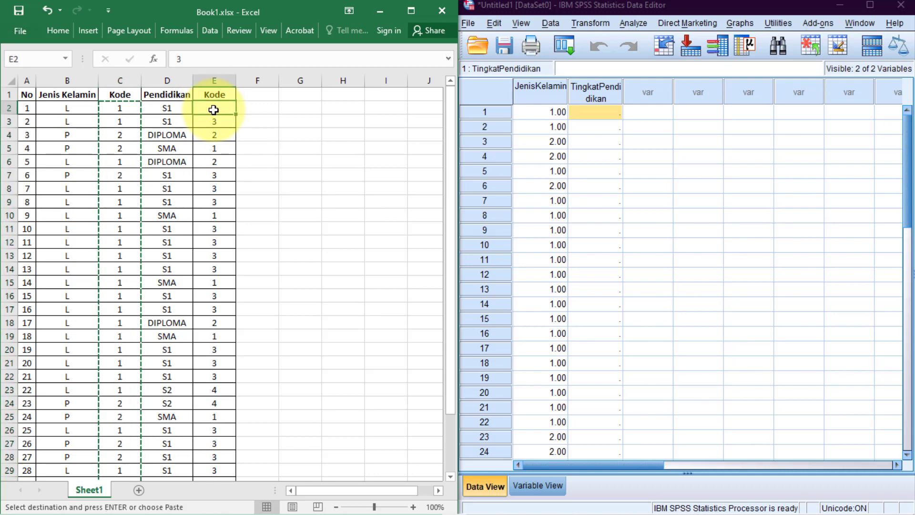
drag(214, 110, 240, 401)
drag(235, 511, 220, 457)
key(ctrl+c)
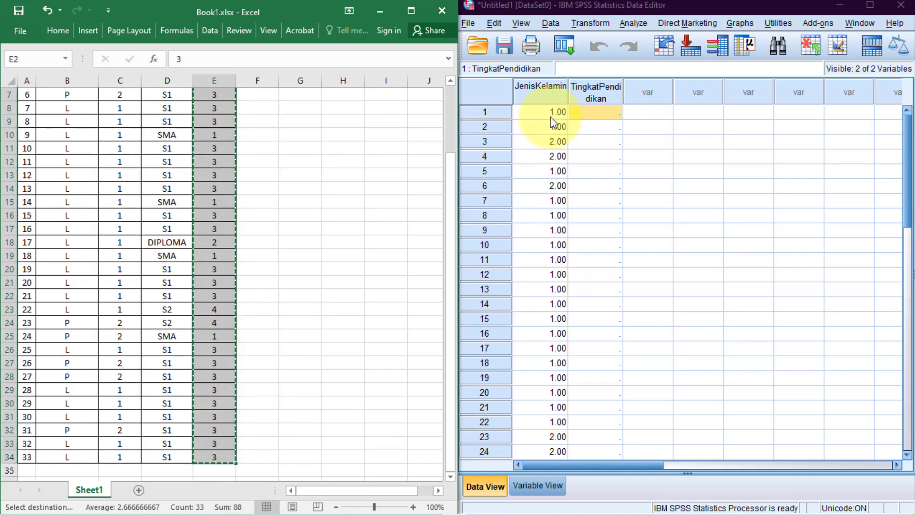
click(610, 116)
key(ctrl+v)
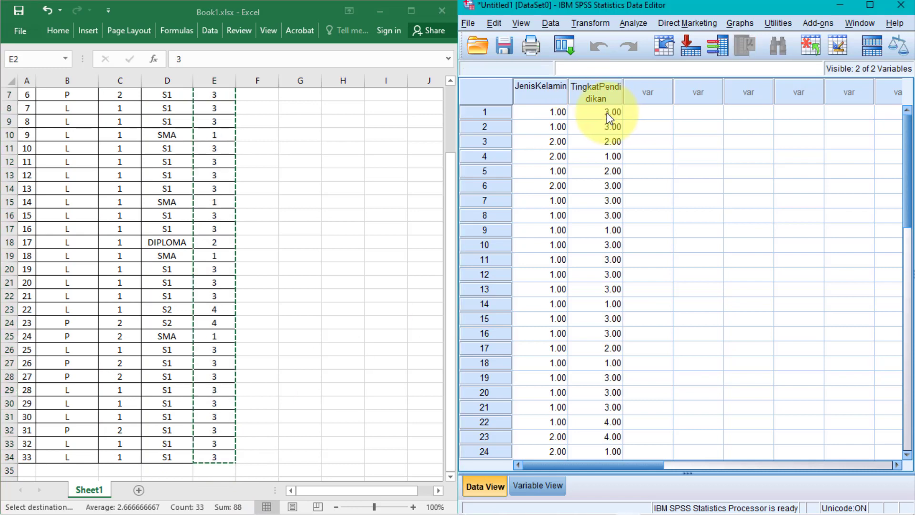
click(871, 5)
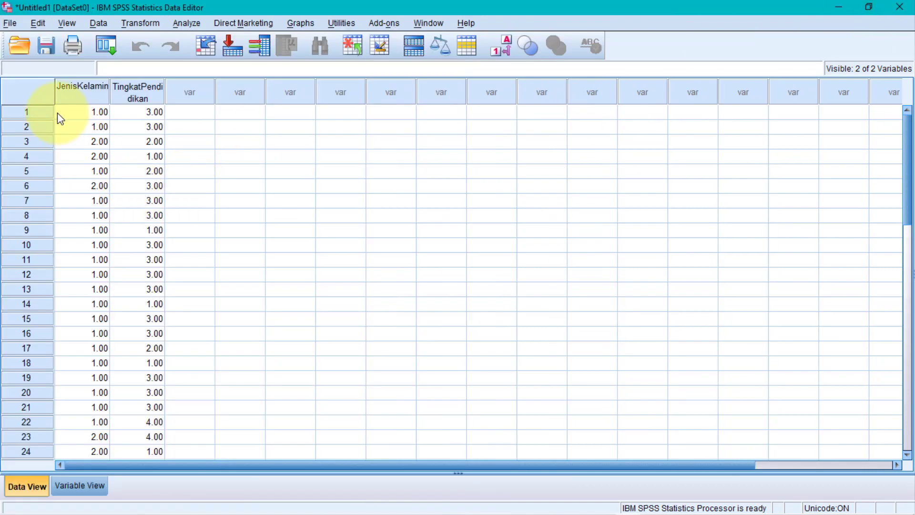
Check the final Excel data rows A34:E35 against the pasted SPSS data
scroll(114, 176, down, 4)
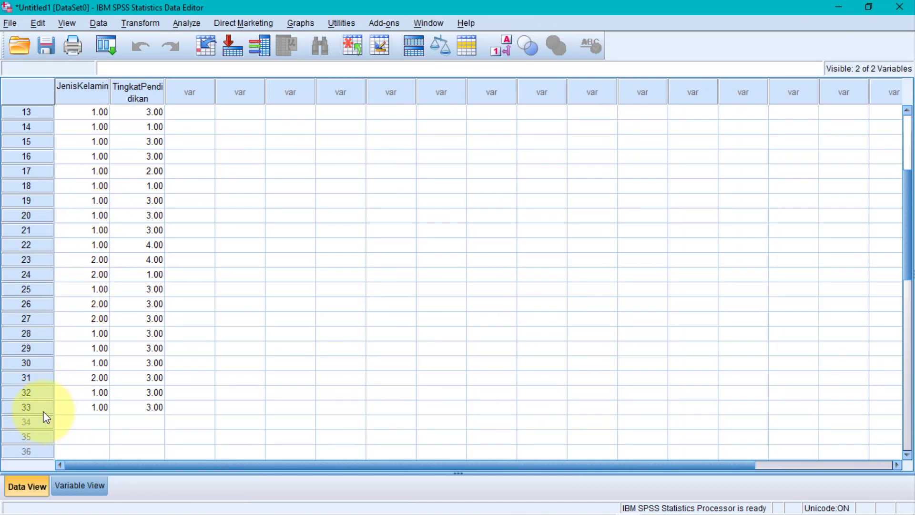
mouse_move(410, 511)
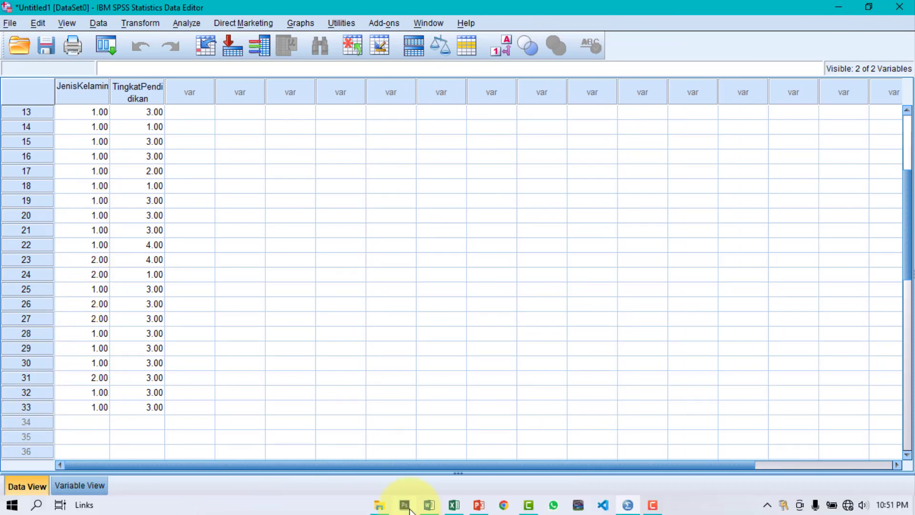
click(455, 506)
scroll(144, 357, down, 3)
click(22, 339)
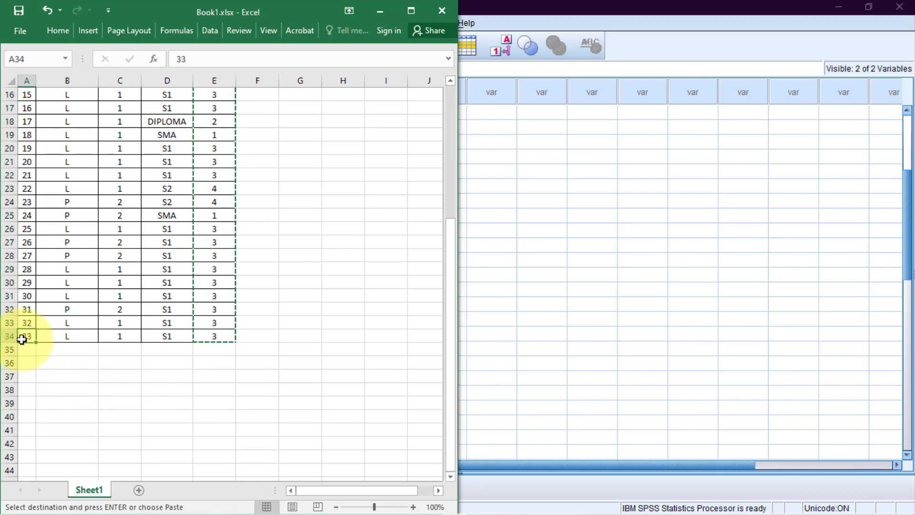
drag(22, 339, 227, 348)
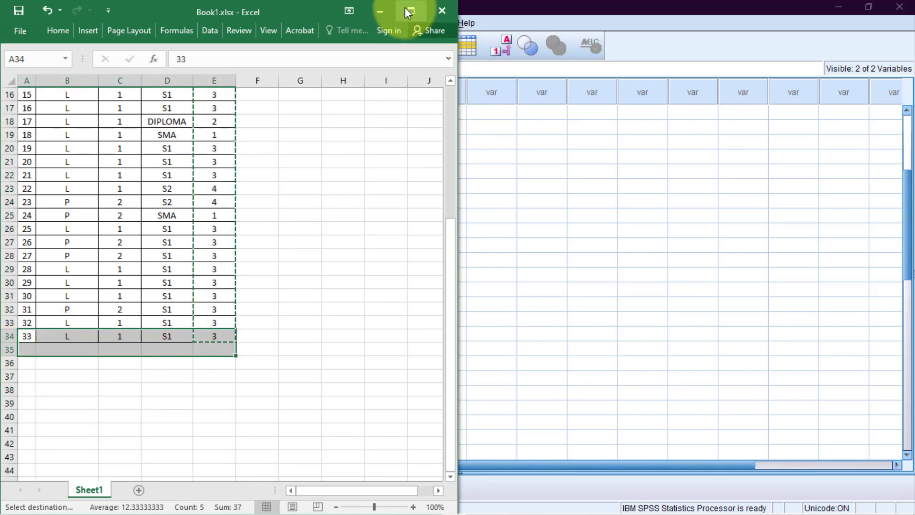
click(408, 10)
Minimize Excel, scroll the SPSS data back to row 1, and bring up the chi-square process slide
click(834, 9)
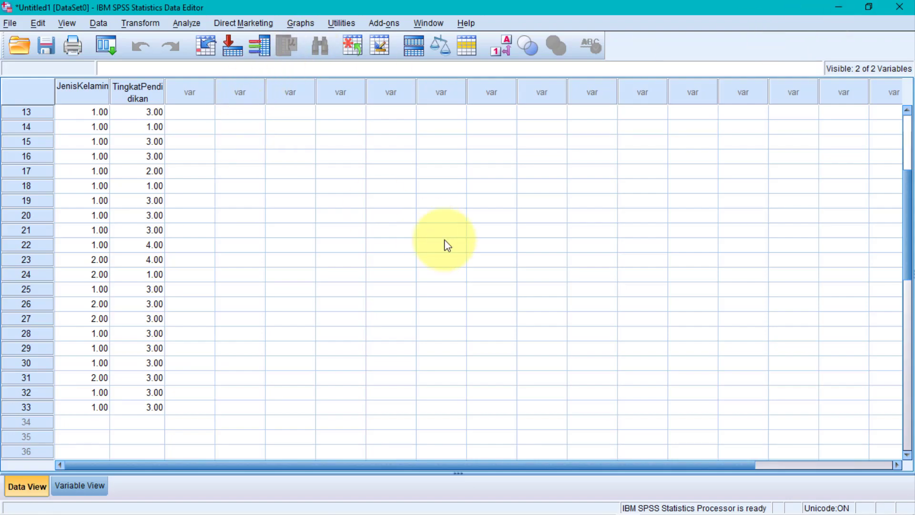
scroll(409, 317, up, 4)
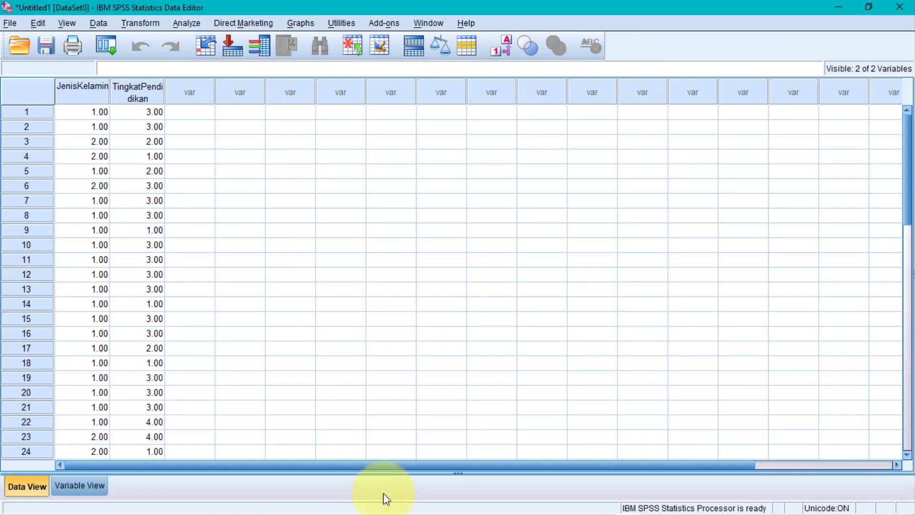
mouse_move(414, 511)
click(479, 506)
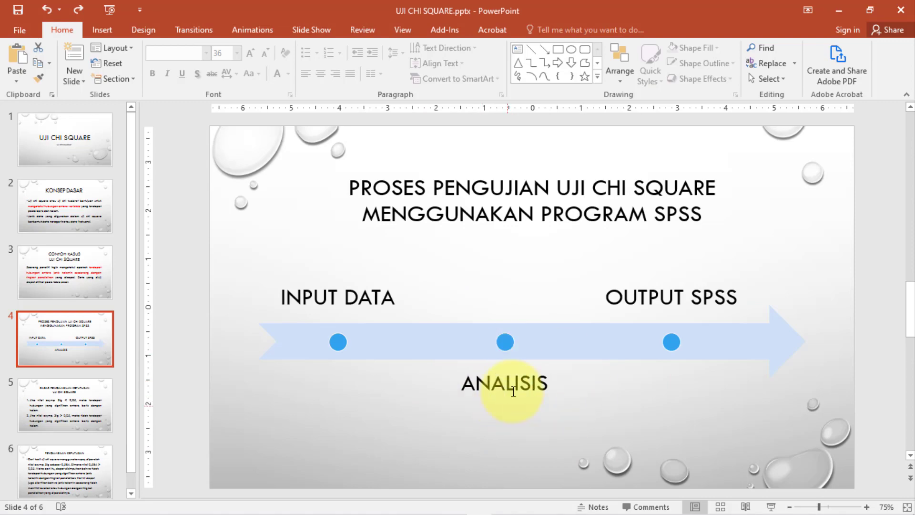
Minimize PowerPoint to bring the SPSS Data Editor back to the front
click(839, 11)
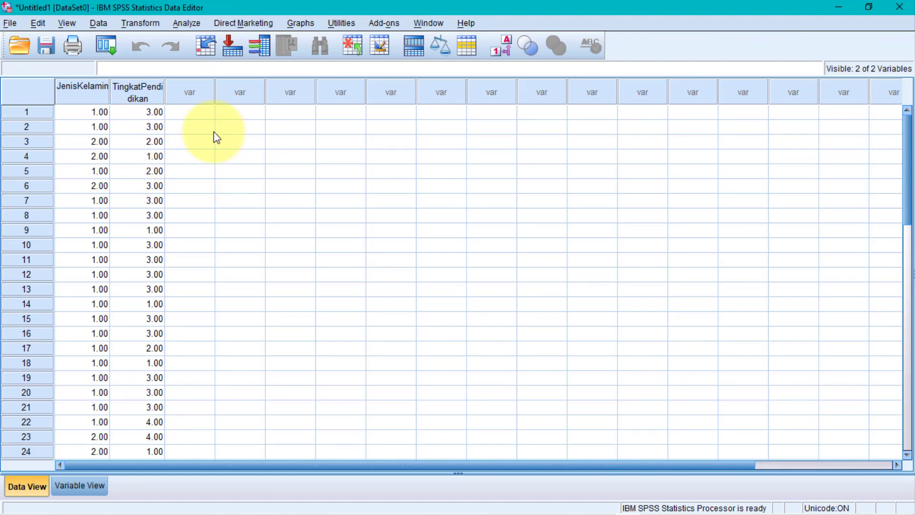
In Crosstabs, put Jenis Kelamin in Row(s) and Tingkat Pendidikan in Column(s), then view the slides
click(185, 23)
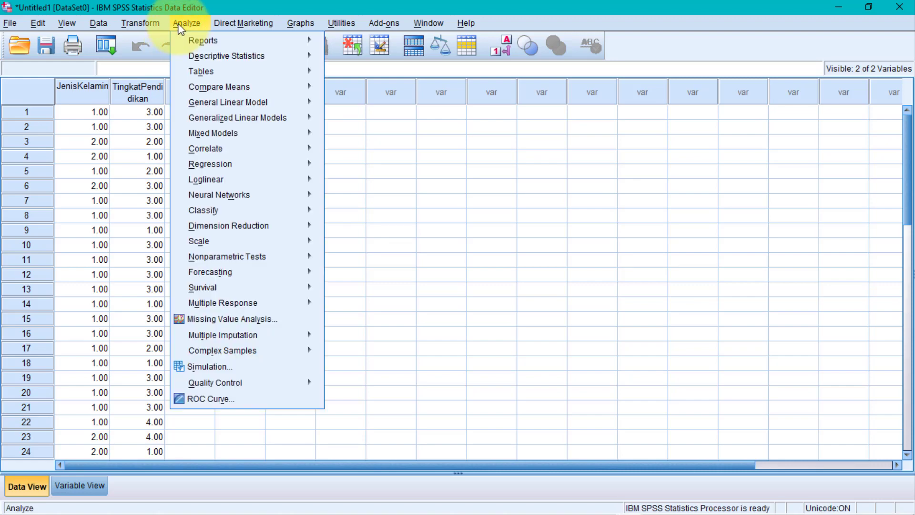
mouse_move(211, 58)
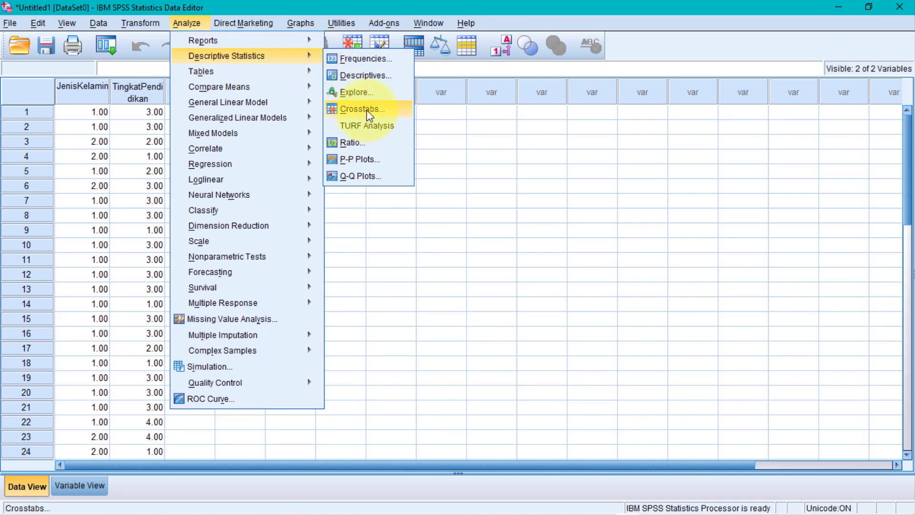
click(362, 109)
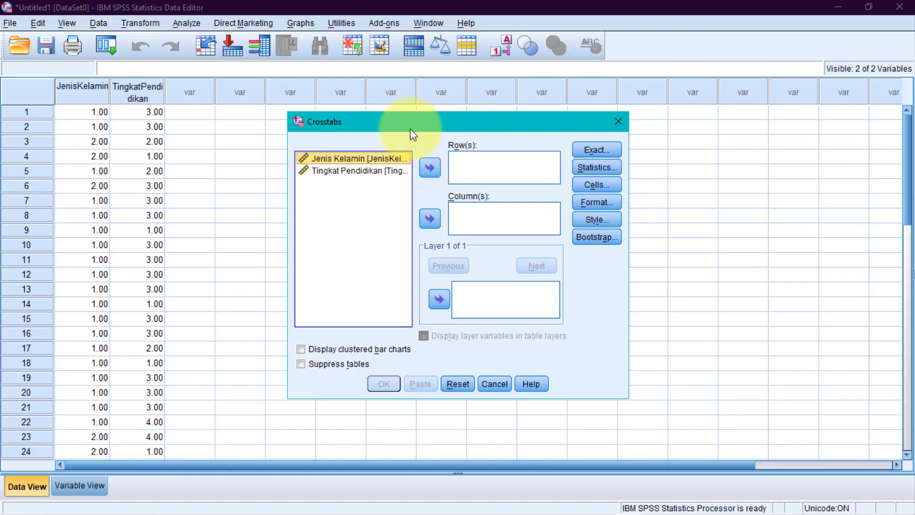
click(433, 167)
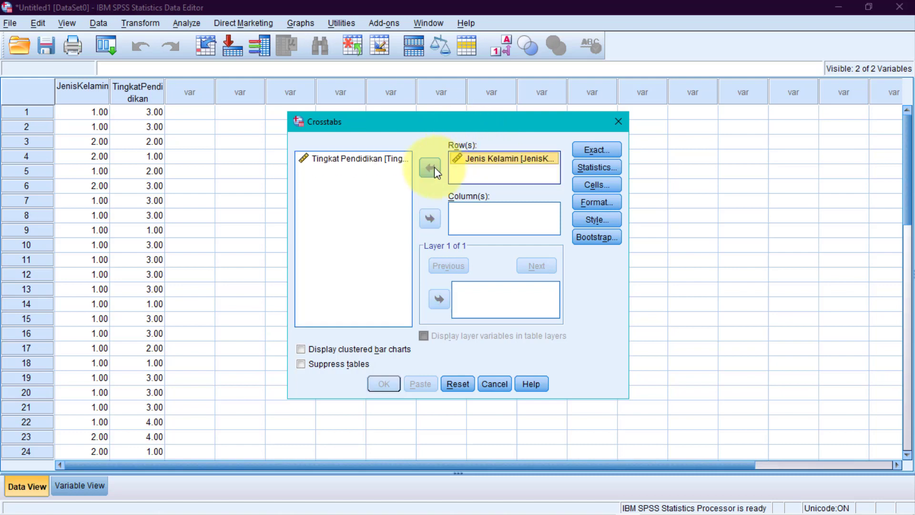
click(352, 158)
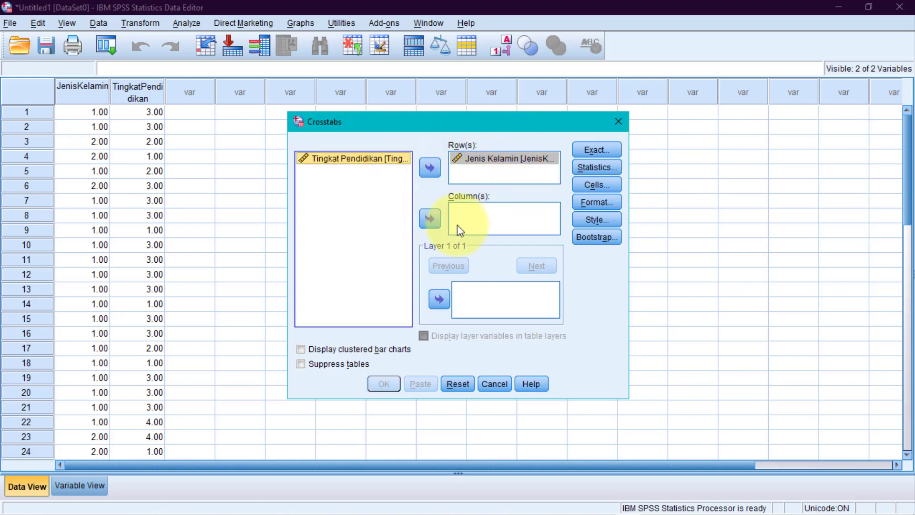
click(431, 224)
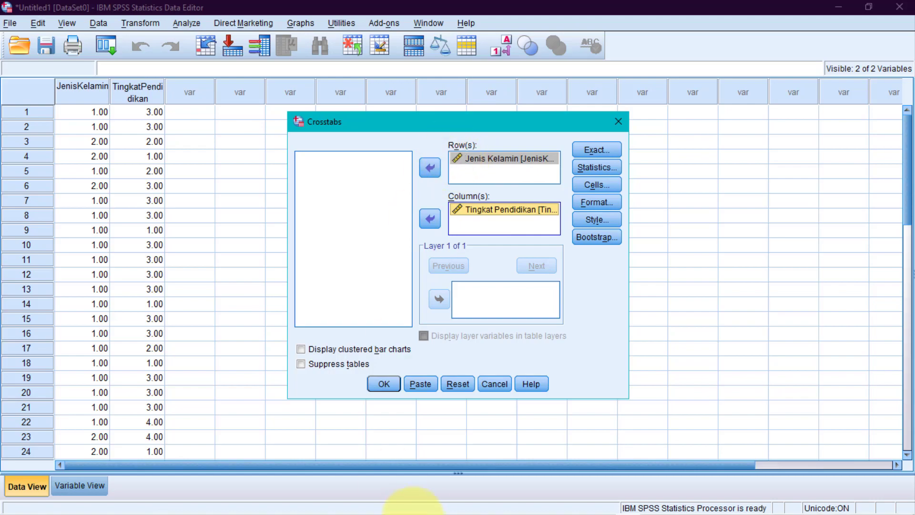
mouse_move(440, 510)
click(481, 506)
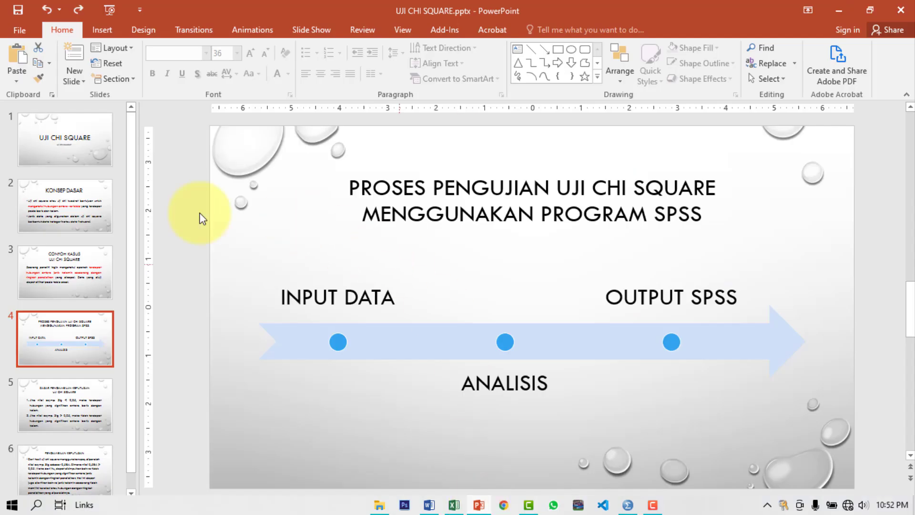
View the KONSEP DASAR slide, then minimize PowerPoint to return to the Crosstabs dialog
click(57, 211)
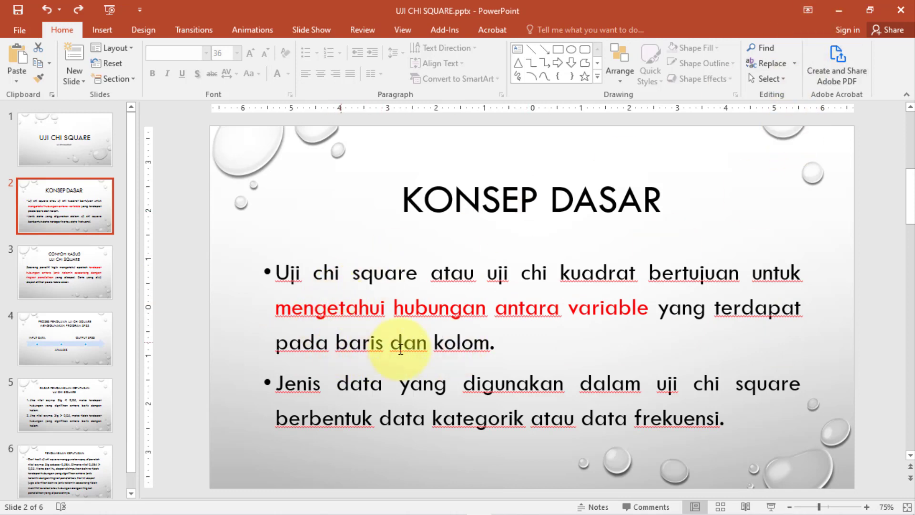
click(839, 10)
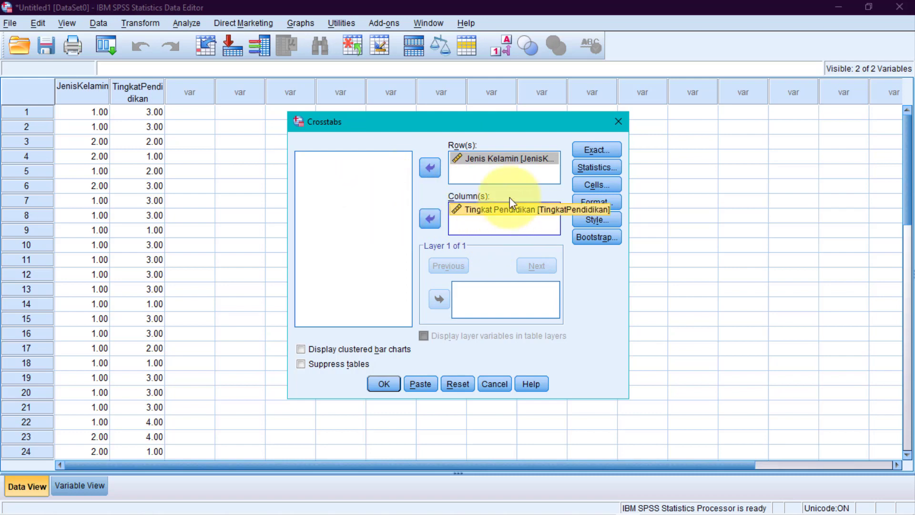
Add the Chi-square statistic to the Jenis Kelamin × Tingkat Pendidikan crosstab and run the analysis
click(596, 168)
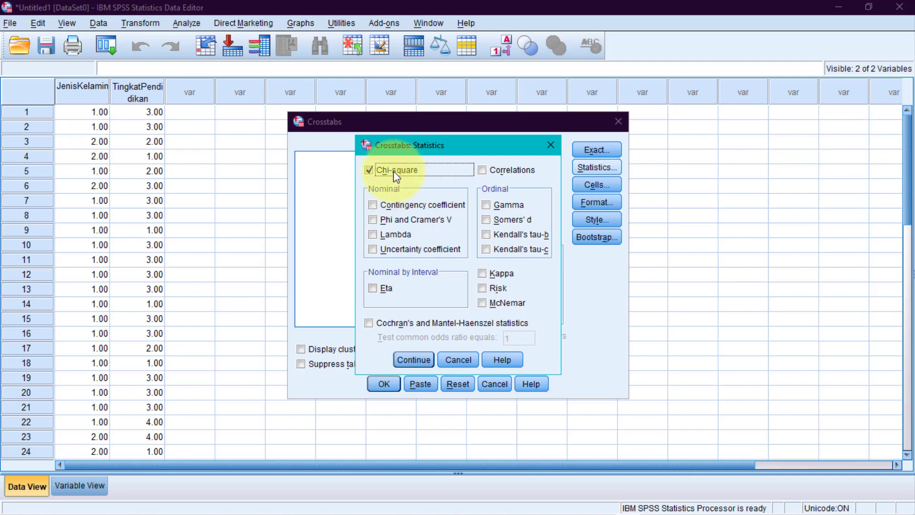
click(413, 360)
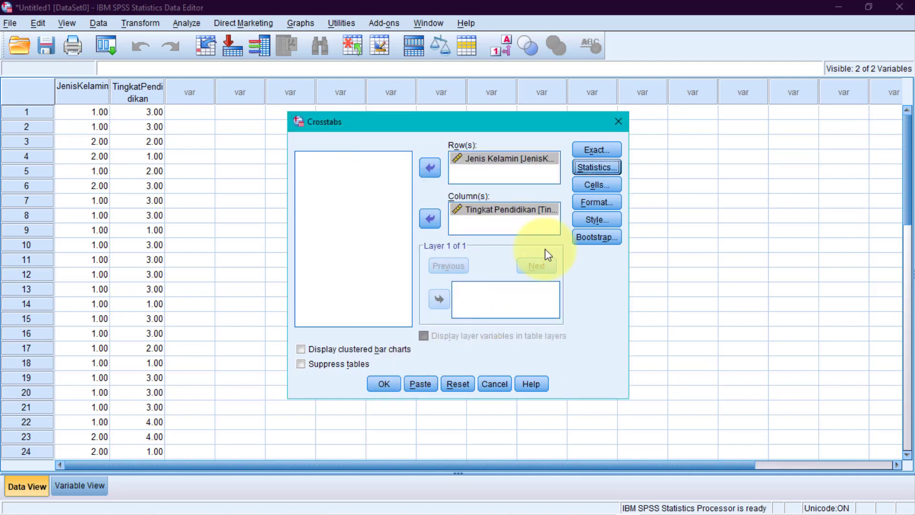
click(393, 390)
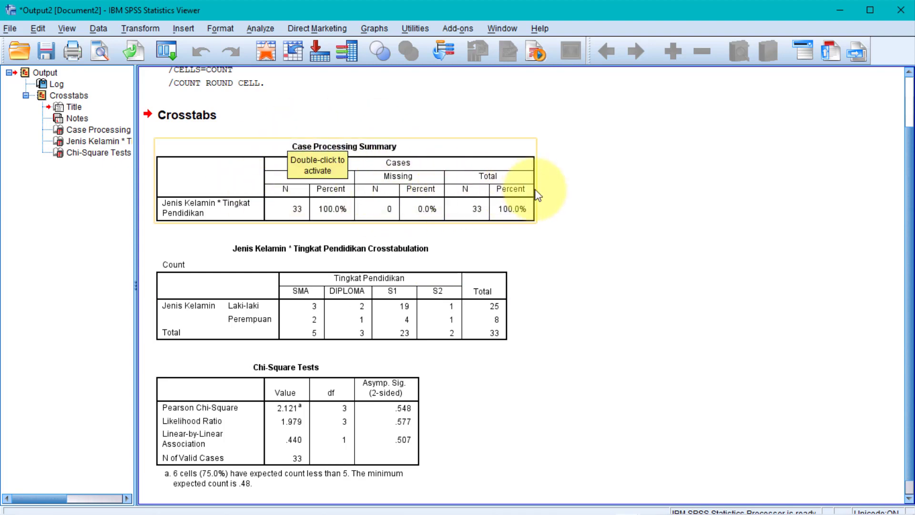
Select the Case Processing Summary table for the 33 valid cases in the output
click(262, 190)
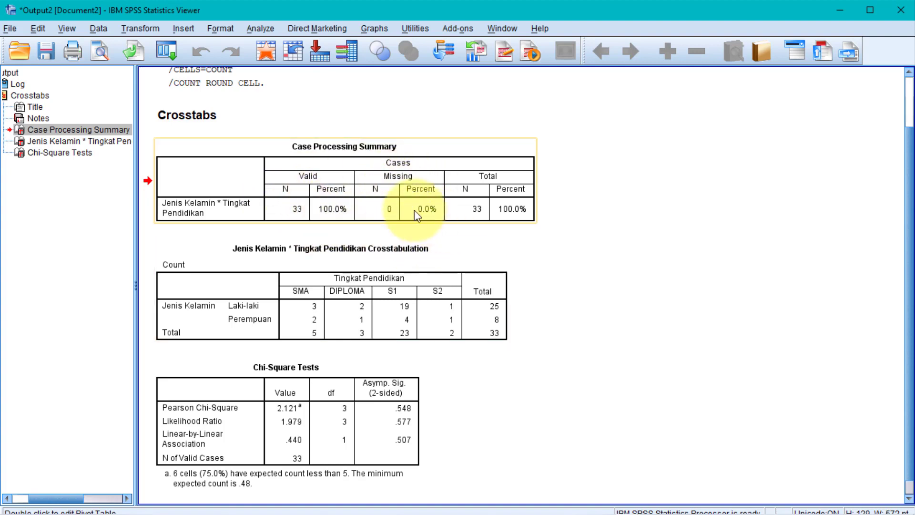
click(626, 514)
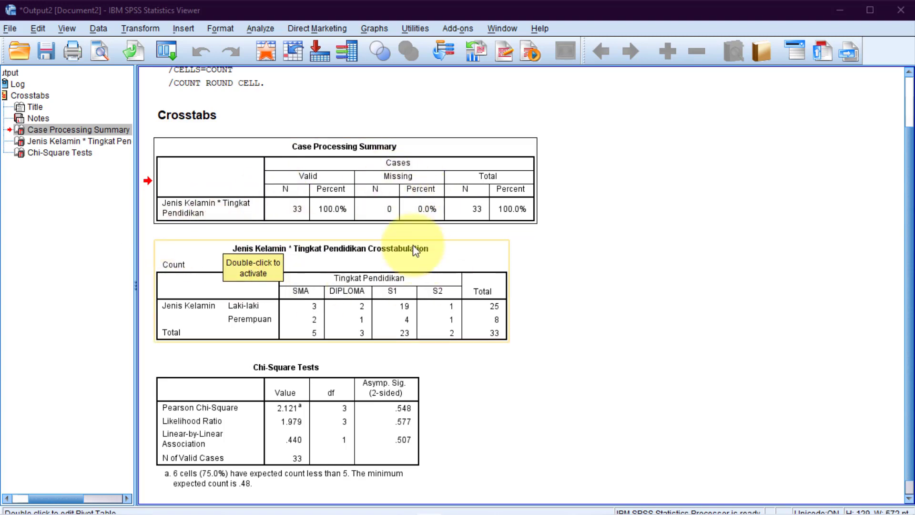
scroll(232, 266, down, 1)
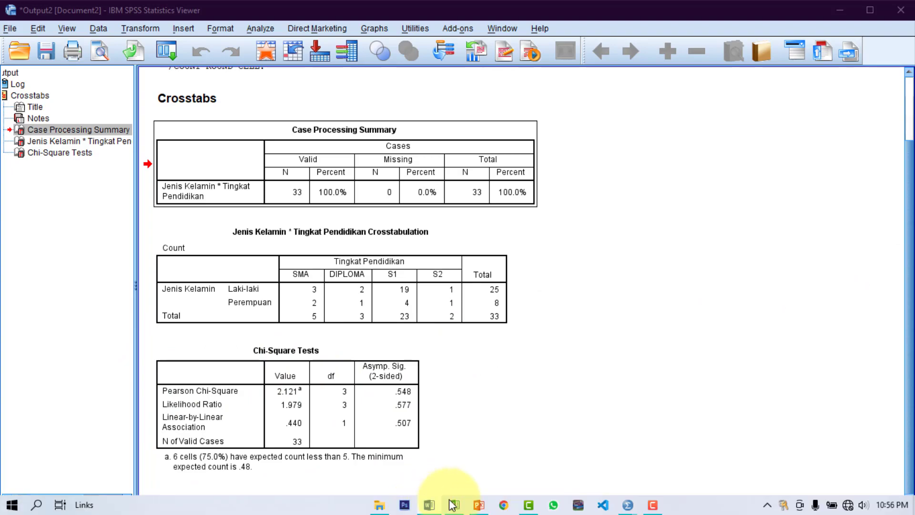
Check PowerPoint slide 5's Sig 0,05 decision rule, then return to the Chi-Square Tests output
key(alt+Tab)
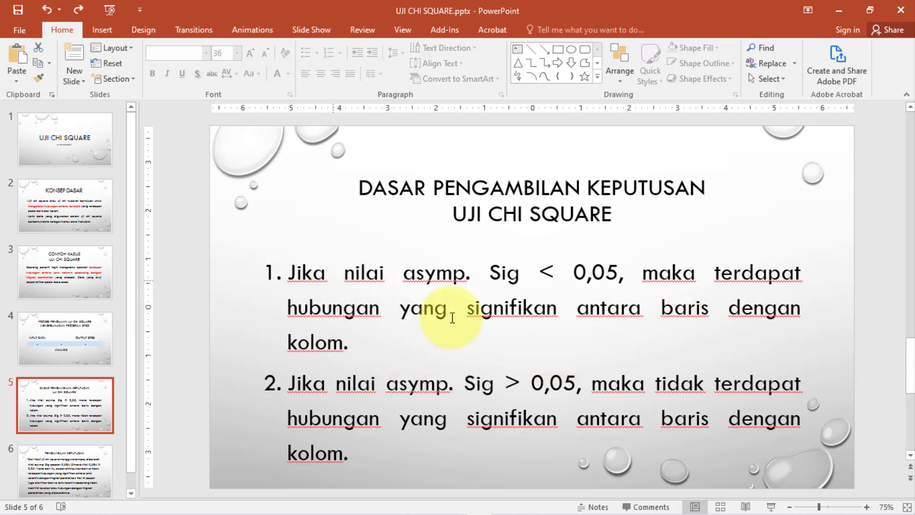
click(840, 10)
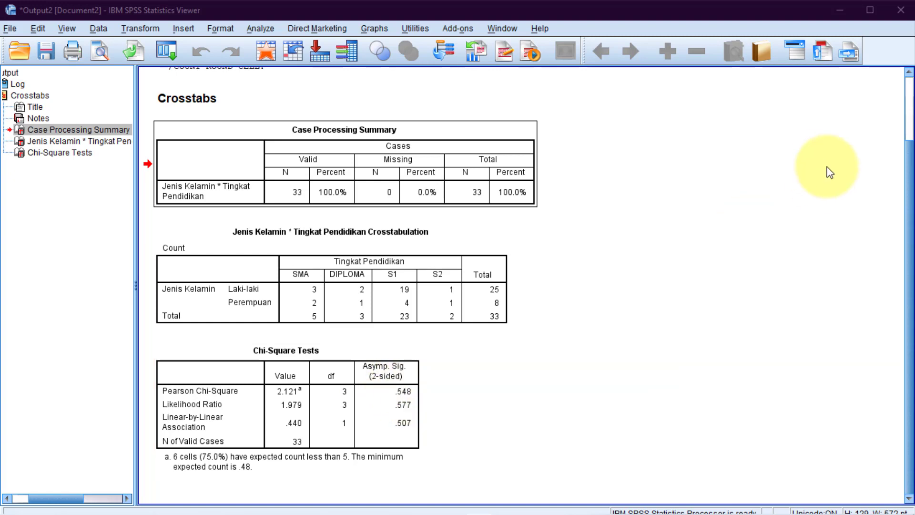
Minimize the SPSS Viewer and show PowerPoint slide 6, the PENGAMBILAN KEPUTUSAN conclusion
click(844, 8)
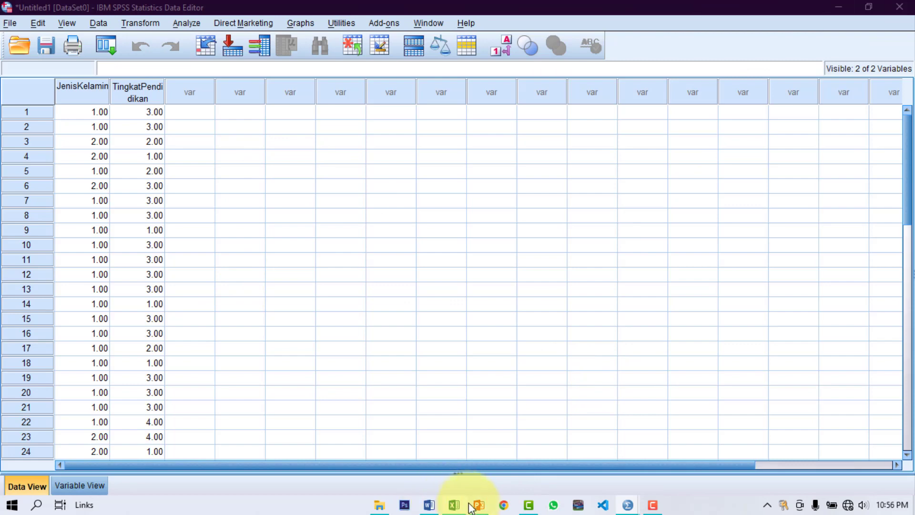
click(472, 507)
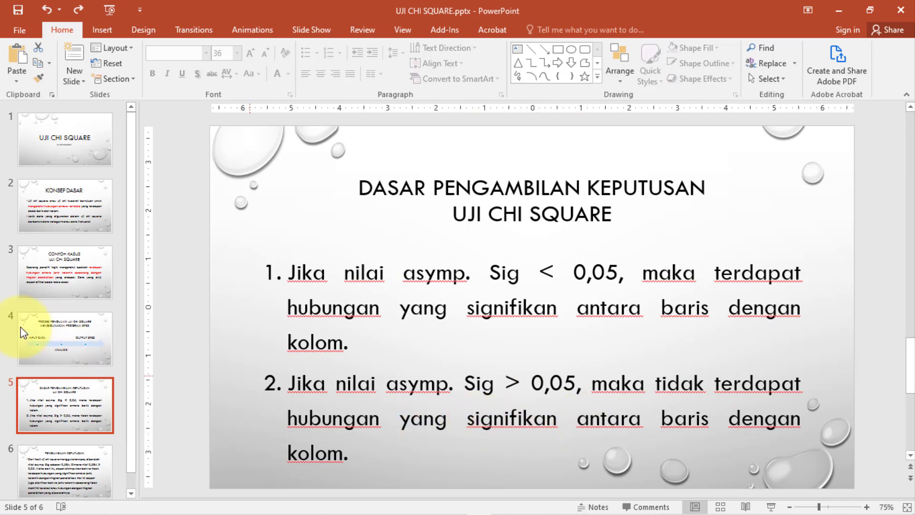
scroll(69, 260, down, 1)
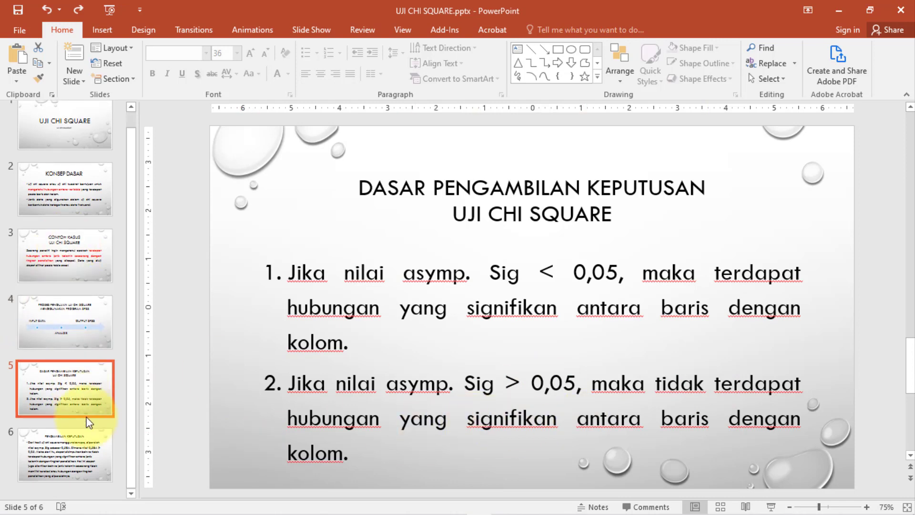
click(44, 459)
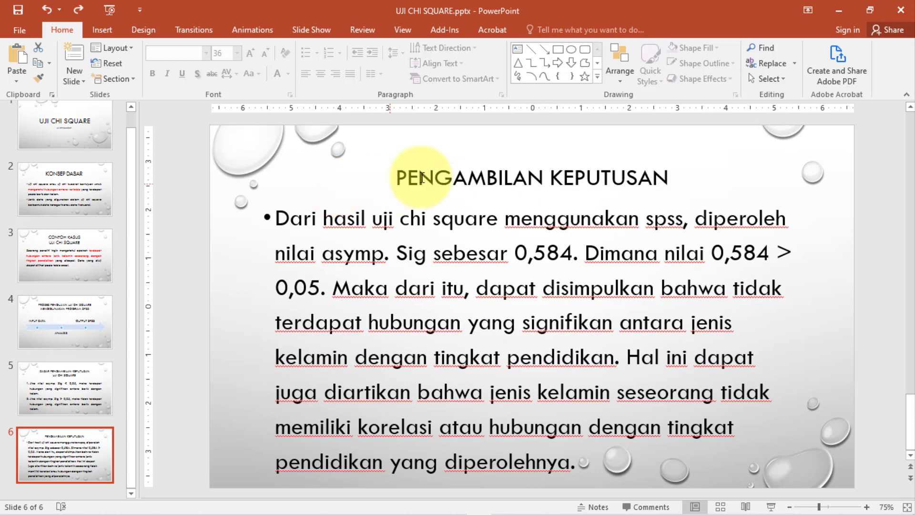